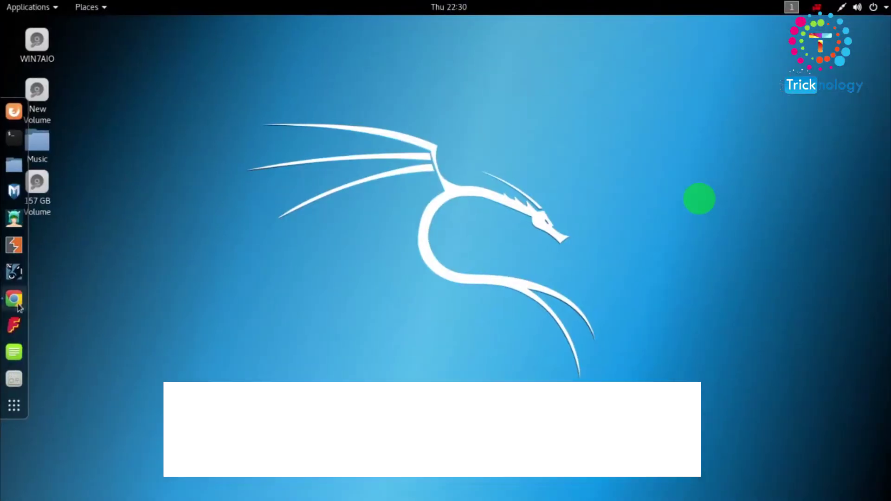
Bring the Chrome window showing the AppsGeyser home page to the front from the dock
left_click(15, 301)
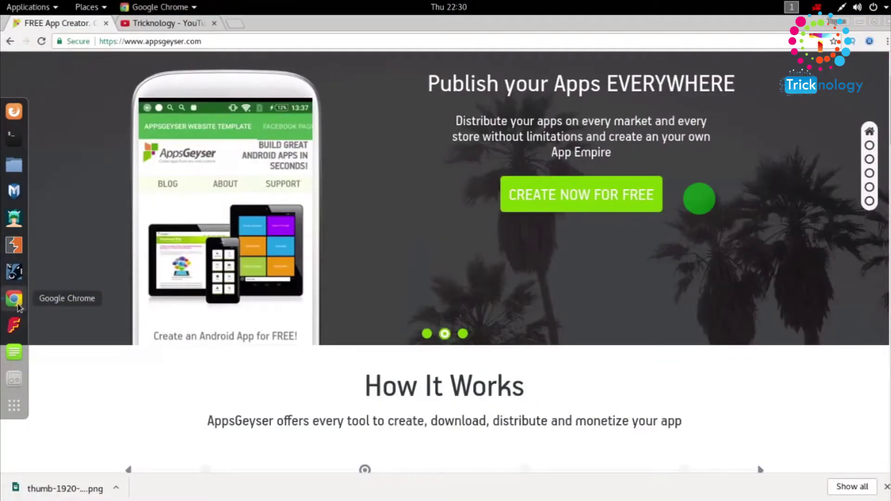
Select the AppsGeyser web address in the address bar
left_click(164, 46)
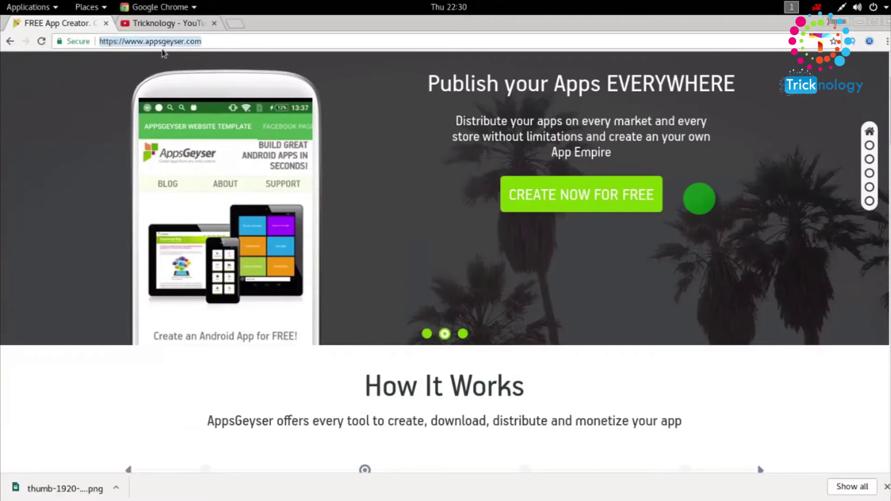
left_click(157, 48)
left_click_drag(154, 51, 171, 51)
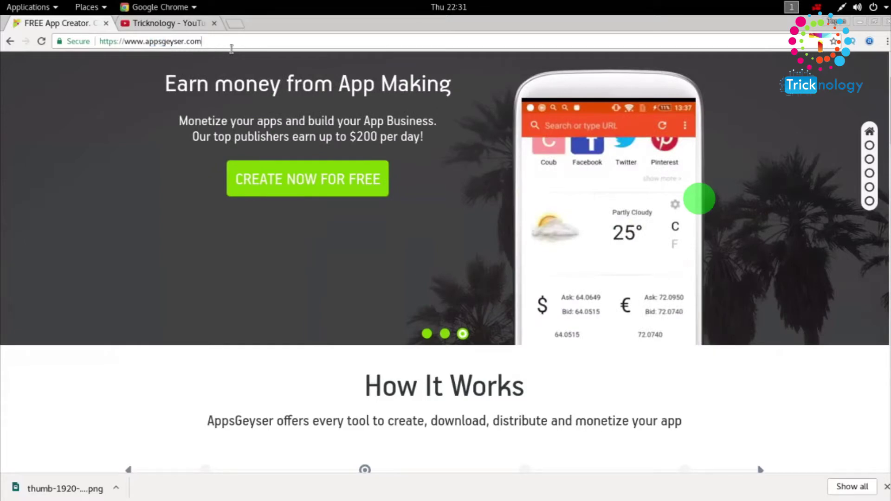
triple_click(231, 47)
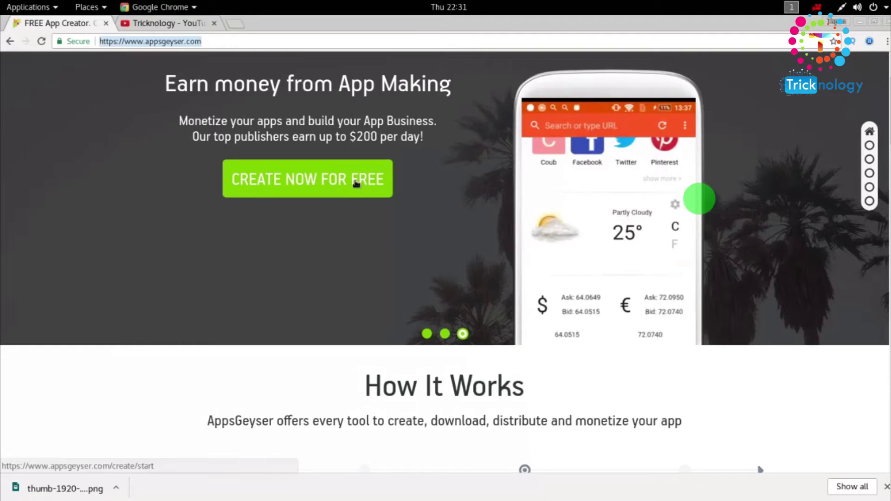
Start creating a free app and browse the template categories like Website, Messenger and Crossword
left_click(356, 183)
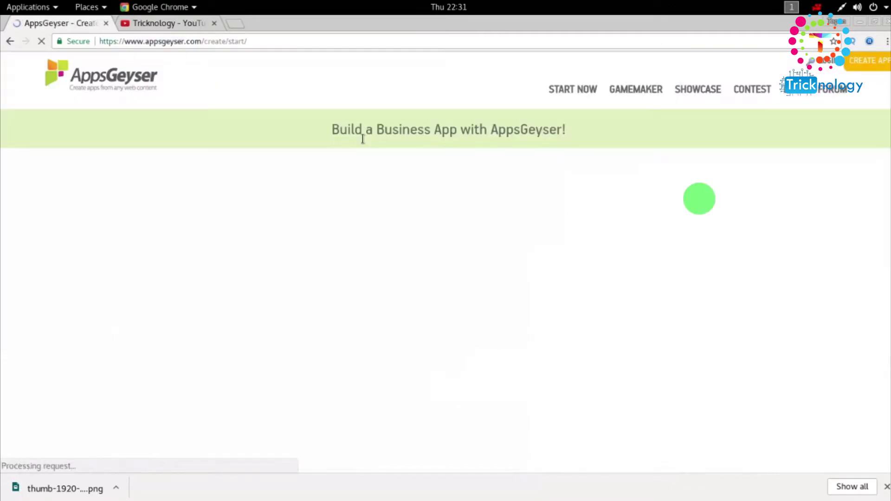
scroll(825, 148, "down", 3)
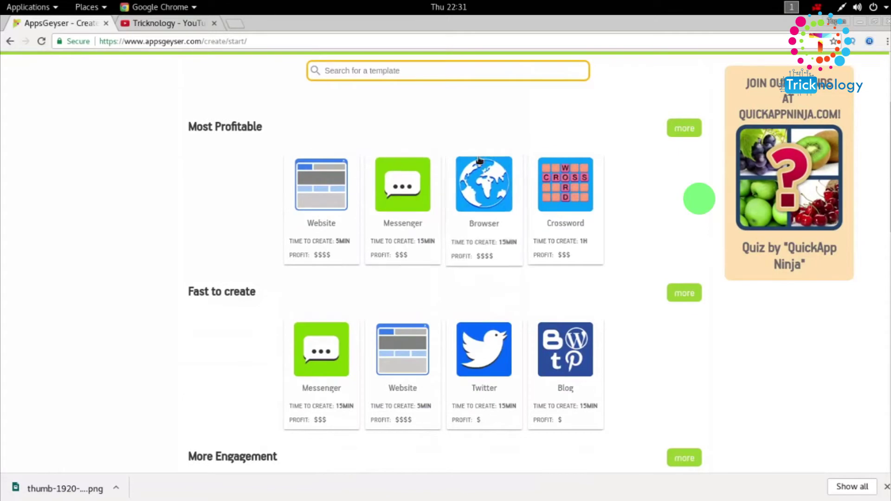
scroll(789, 186, "down", 8)
scroll(699, 198, "down", 5)
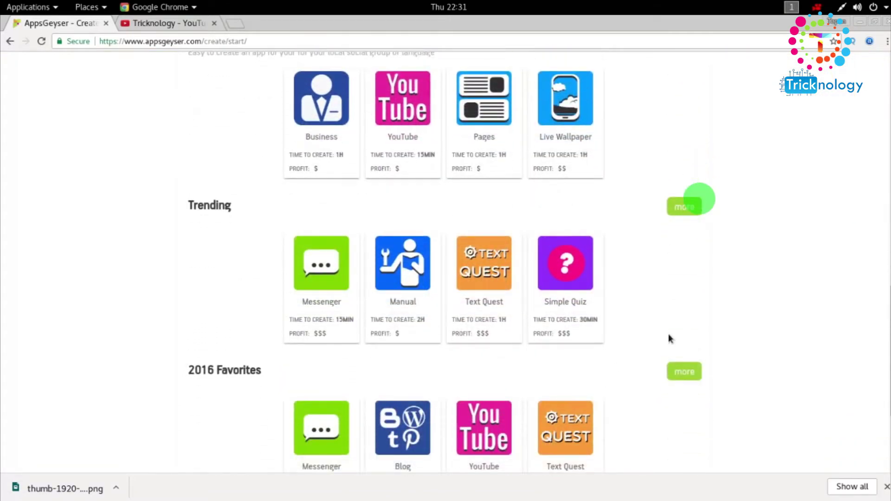
scroll(700, 199, "down", 3)
scroll(699, 199, "up", 15)
scroll(699, 198, "up", 4)
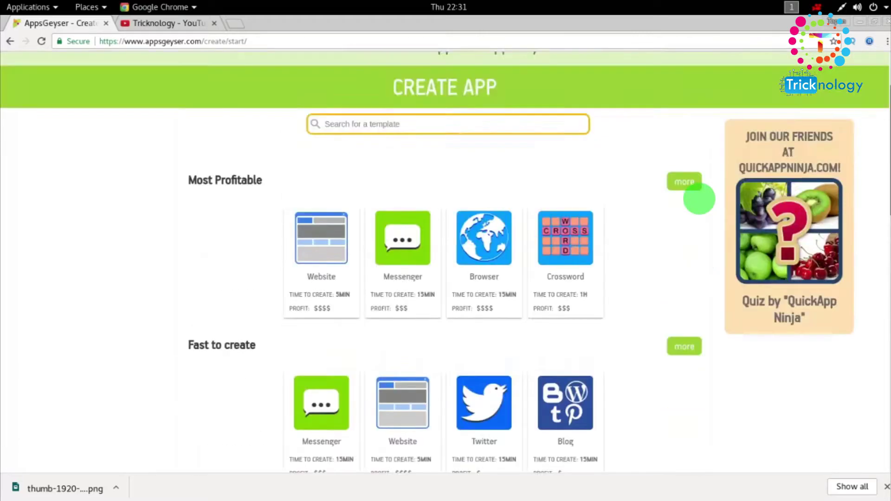
scroll(700, 198, "down", 17)
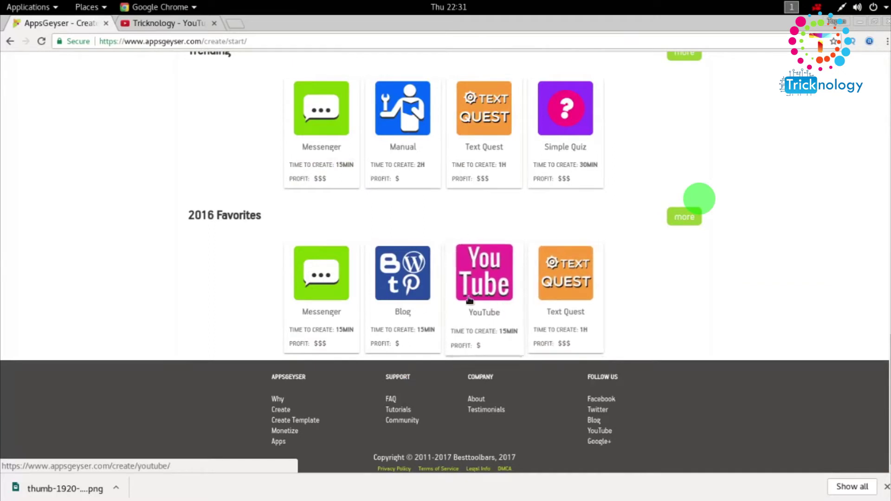
Choose the YouTube template, reach its channel url field, then switch to the Tricknology YouTube tab
left_click(489, 277)
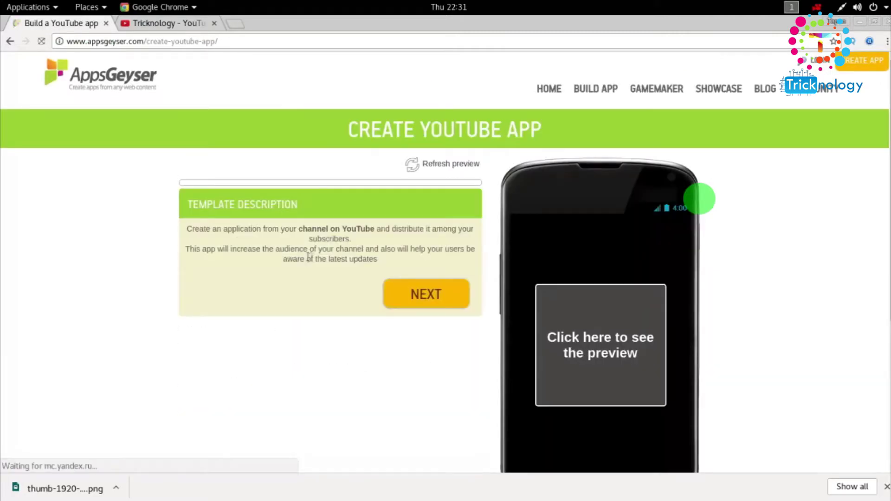
left_click(438, 164)
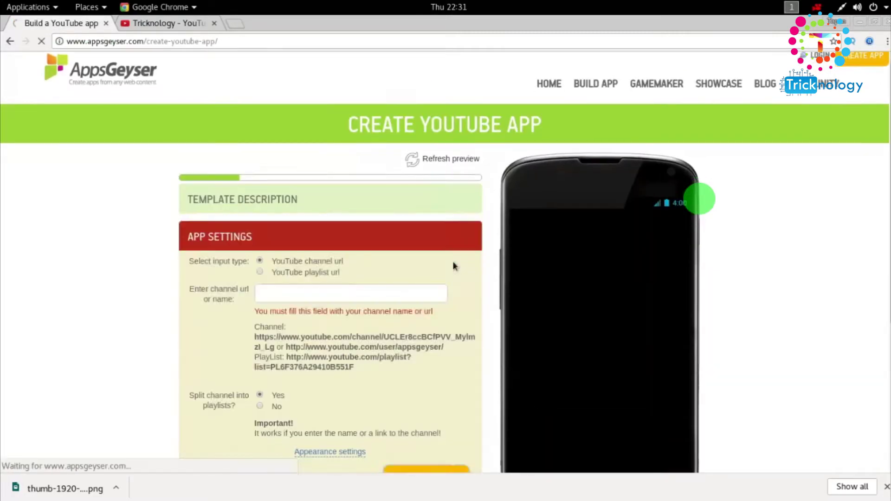
scroll(329, 204, "up", 3)
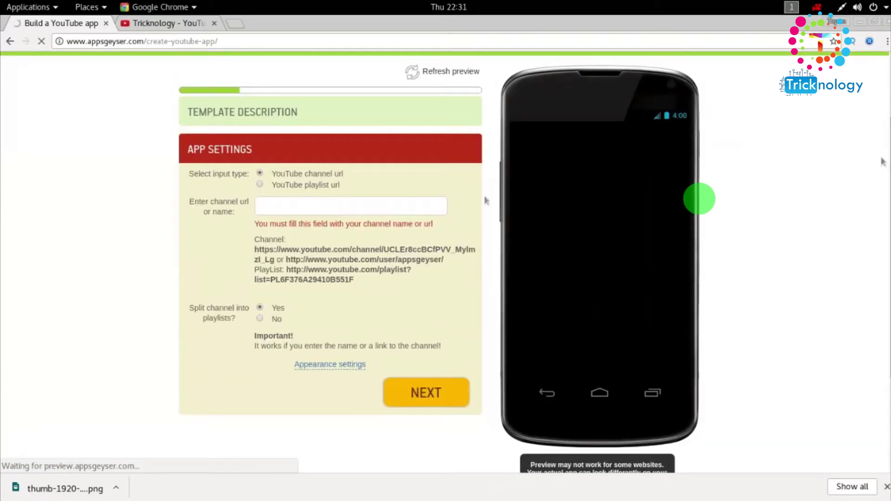
left_click(293, 210)
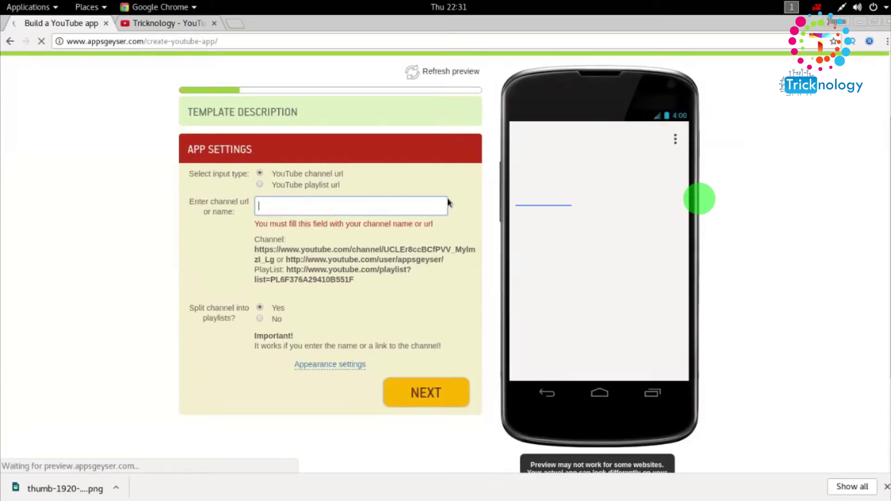
left_click(181, 30)
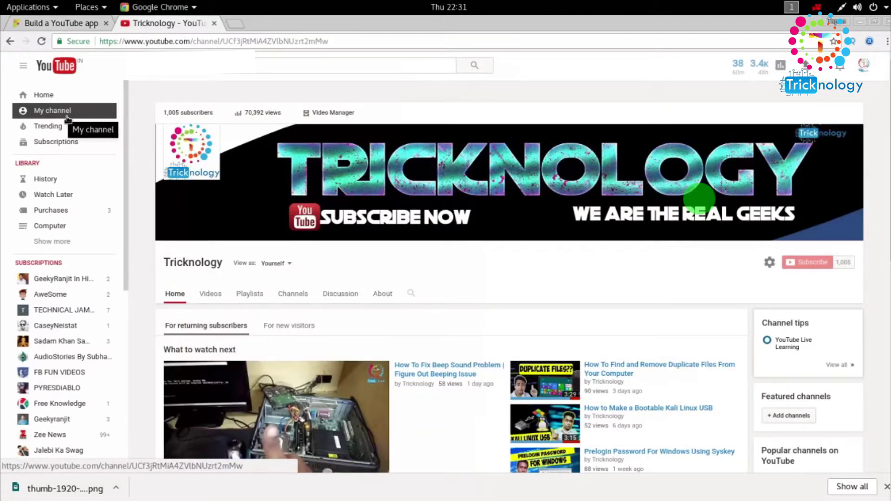
Copy the Tricknology channel's URL from YouTube and return to the Build a YouTube app tab
left_click(48, 114)
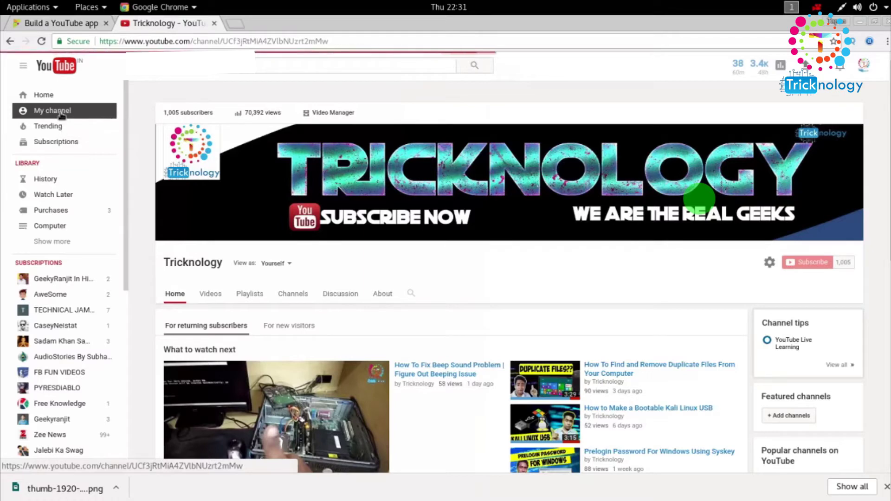
left_click(136, 47)
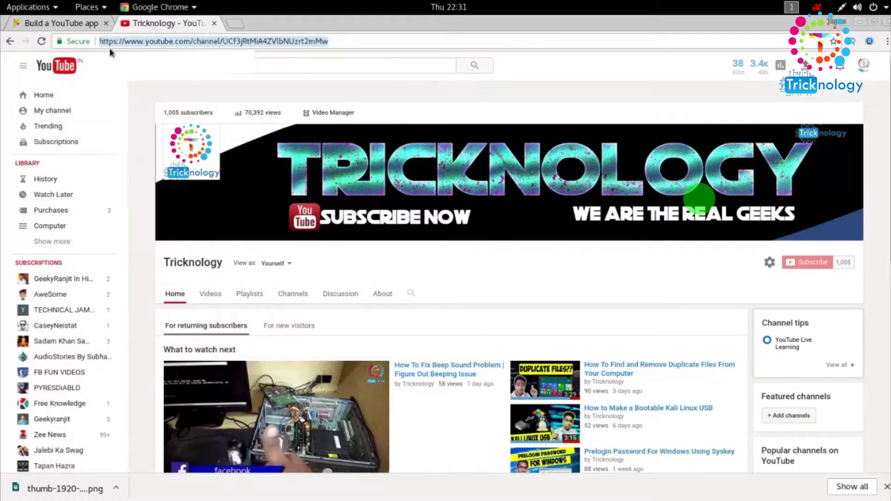
right_click(265, 46)
left_click(298, 90)
left_click(73, 22)
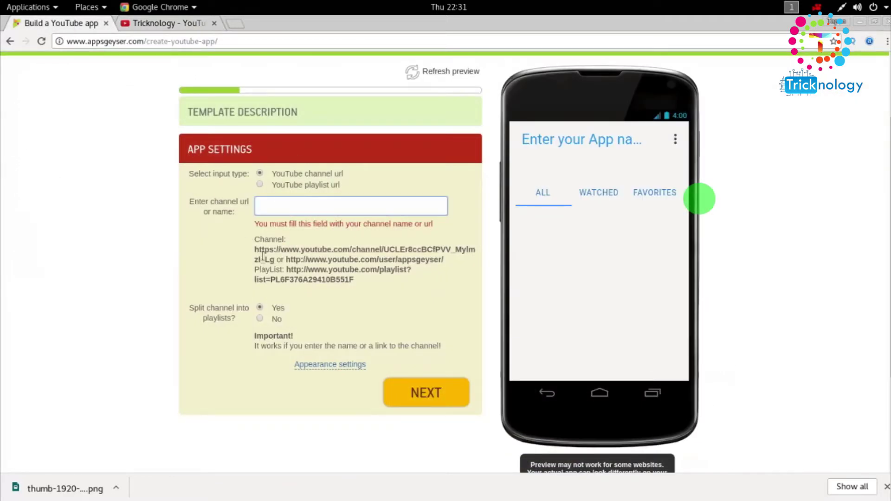
Paste the Tricknology channel URL into the channel url field and continue to App Name
left_click_drag(255, 255, 463, 267)
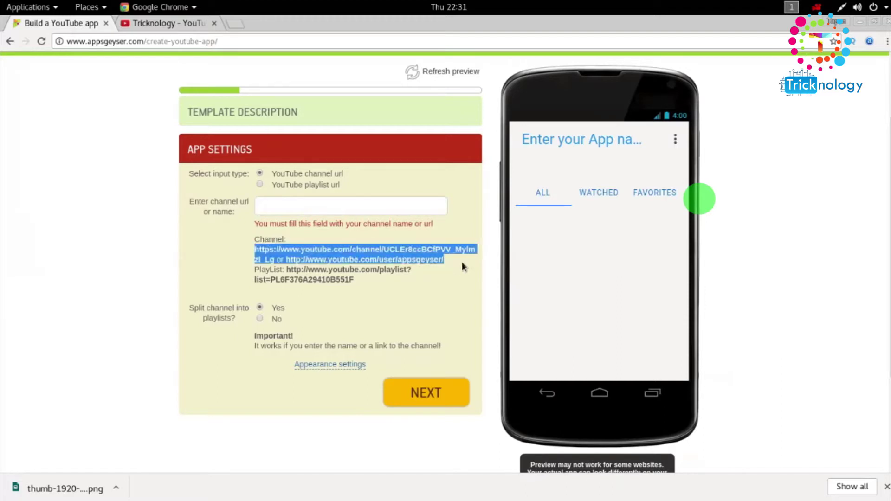
left_click(315, 207)
right_click(315, 207)
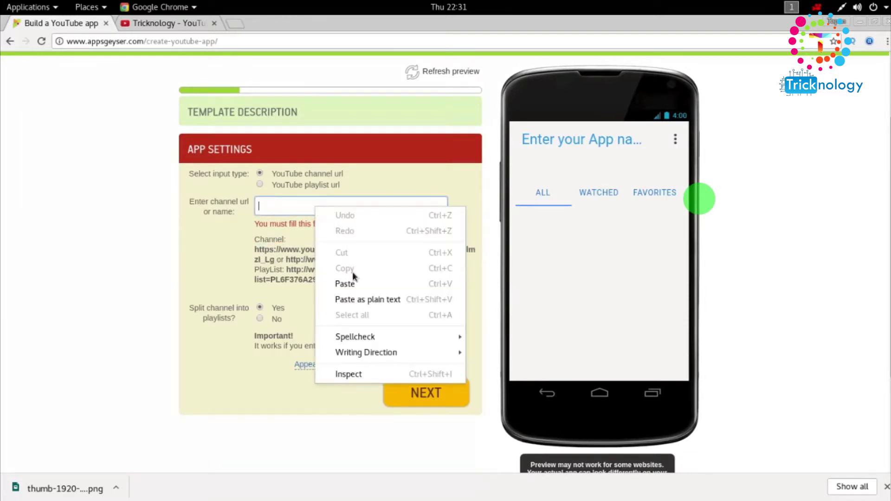
left_click(353, 286)
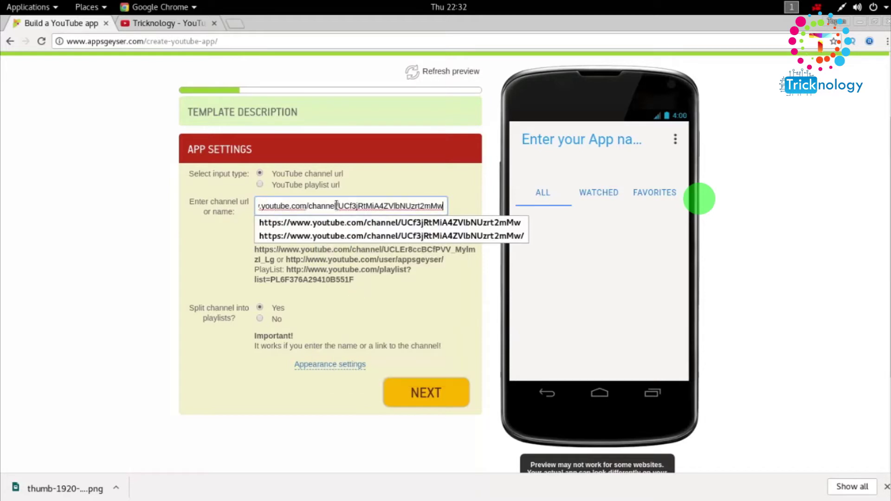
left_click_drag(345, 188, 285, 190)
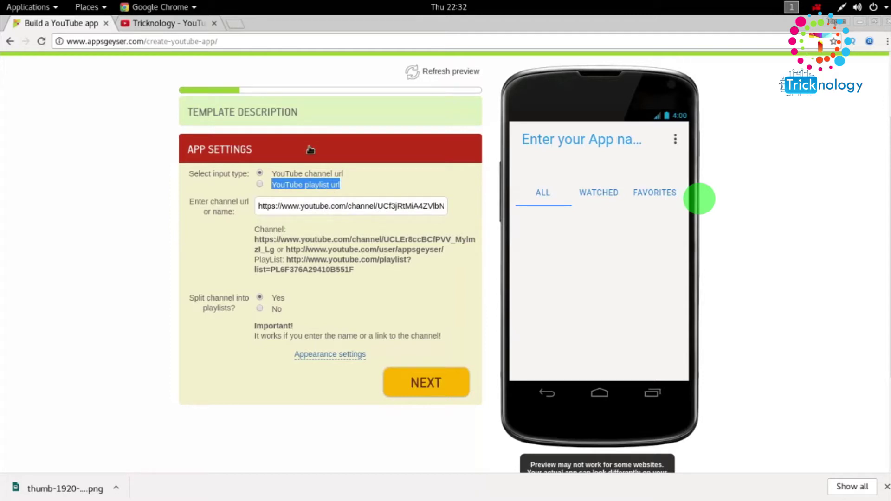
left_click(369, 212)
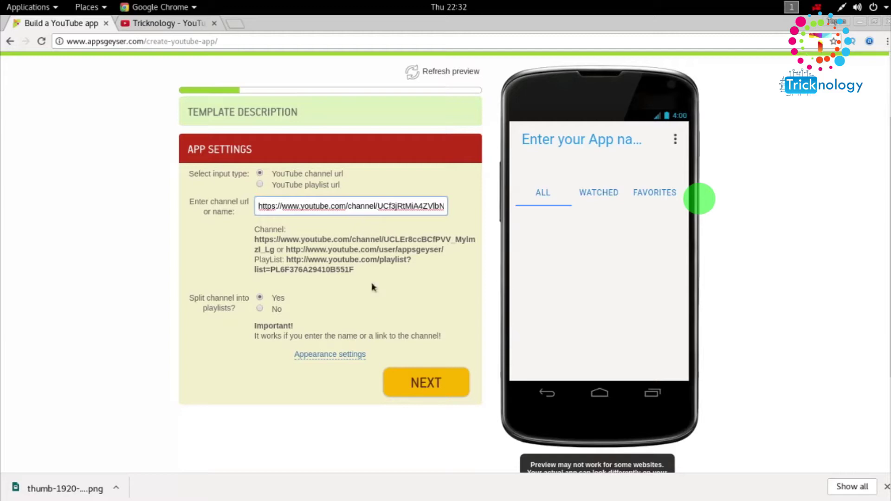
left_click(459, 390)
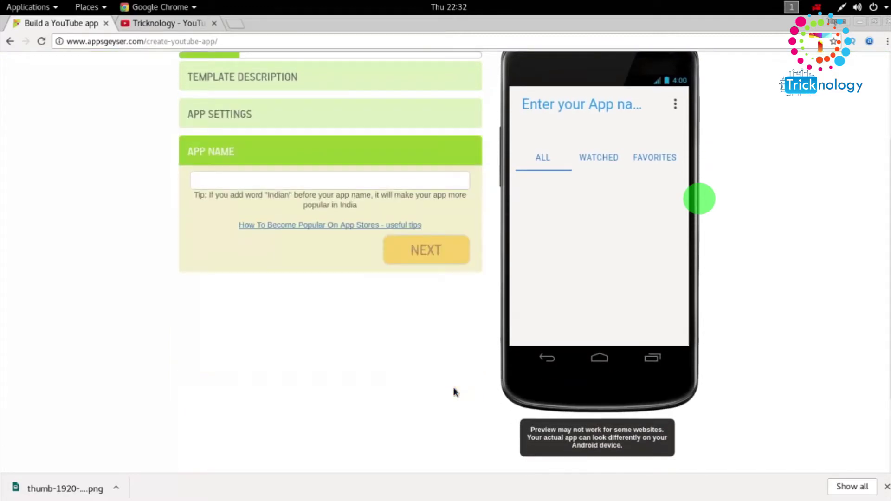
Enter 'Tricknology' as the app name and advance to the Description step
left_click(323, 188)
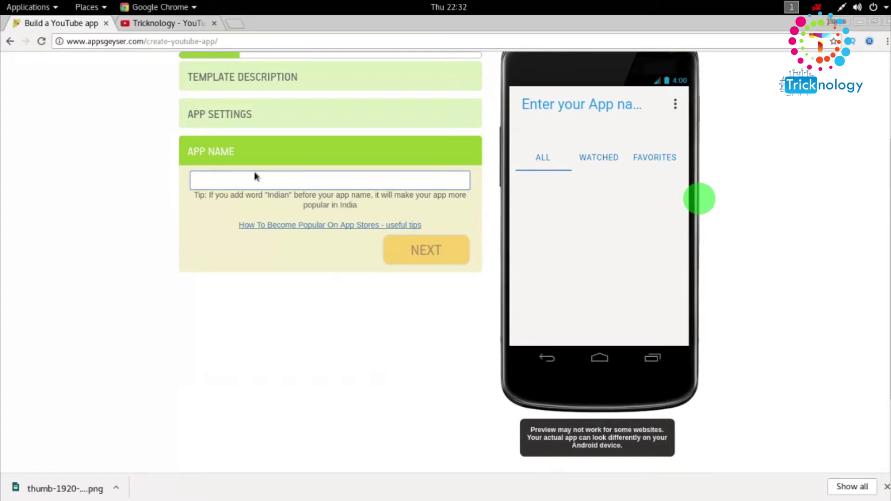
type("TR")
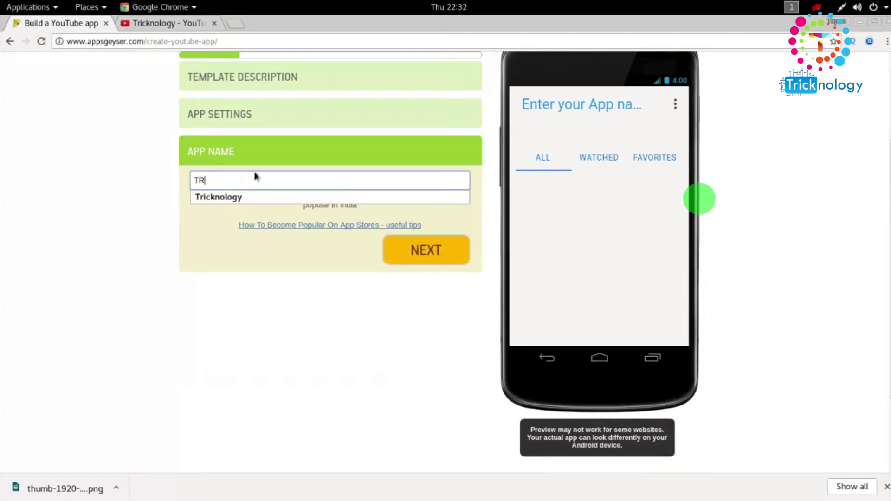
key("BackSpace")
type("ricknology")
left_click(307, 253)
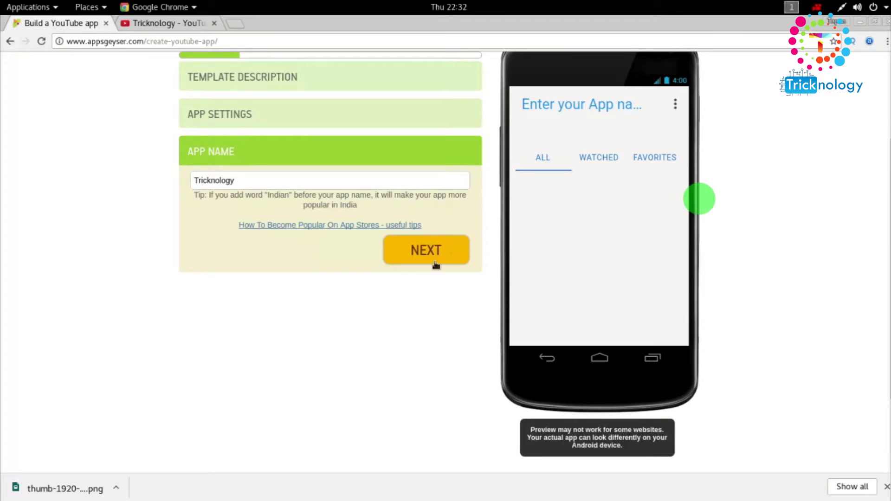
left_click(416, 249)
left_click(408, 255)
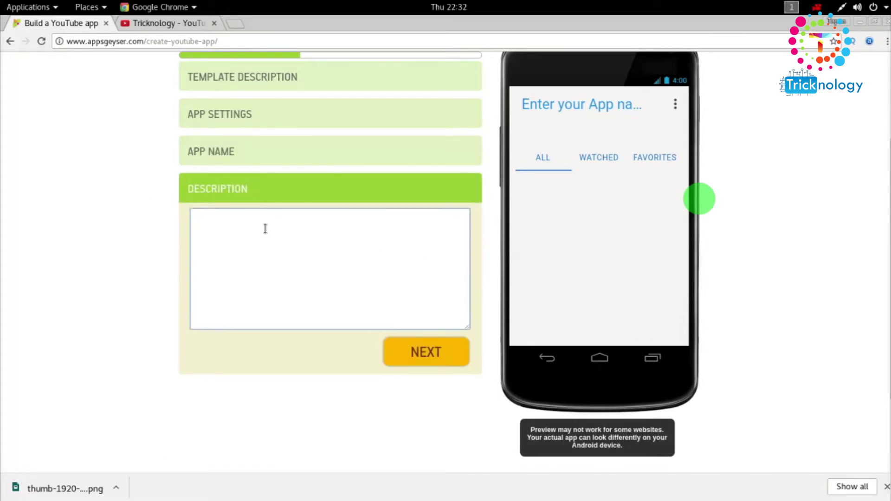
Leave the description blank and continue to the Icon step
left_click_drag(190, 189, 273, 199)
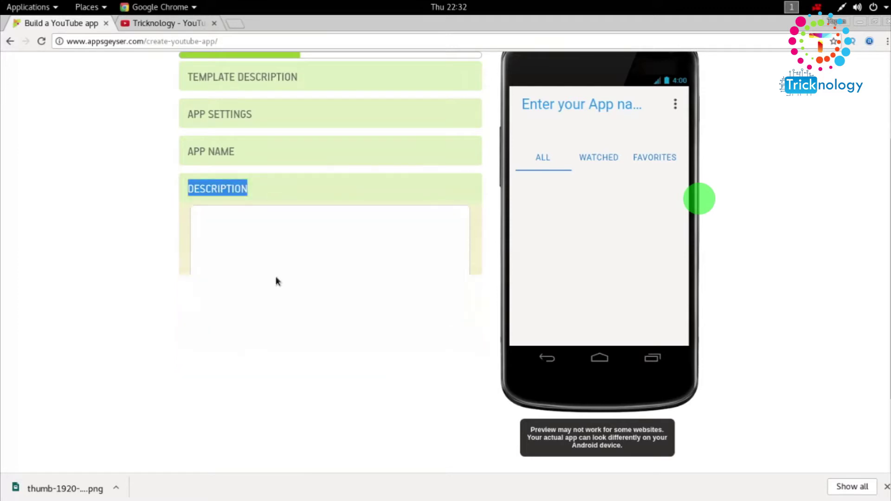
left_click(248, 187)
left_click(323, 266)
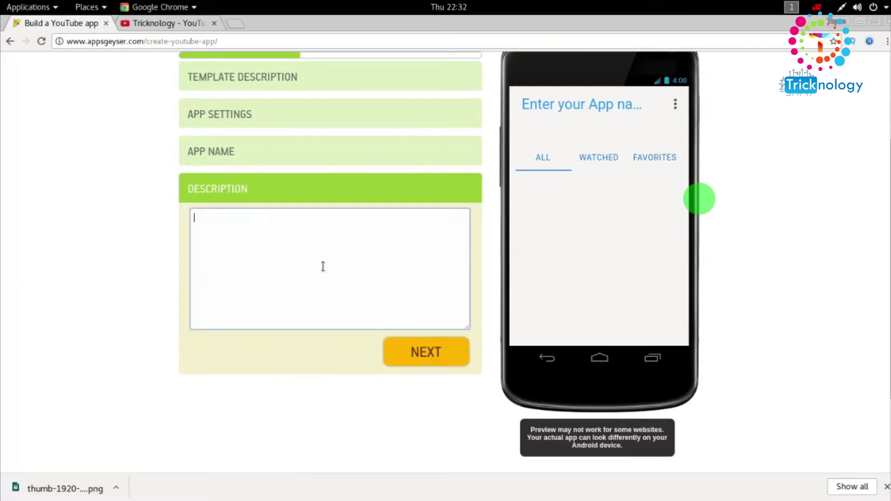
left_click(431, 359)
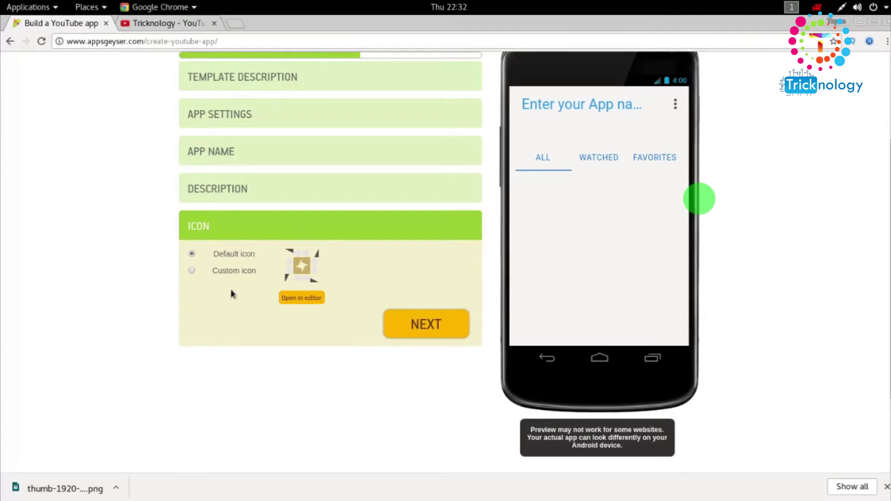
Upload logo.png as a custom icon, crop it to the whole image, and submit it
left_click(192, 271)
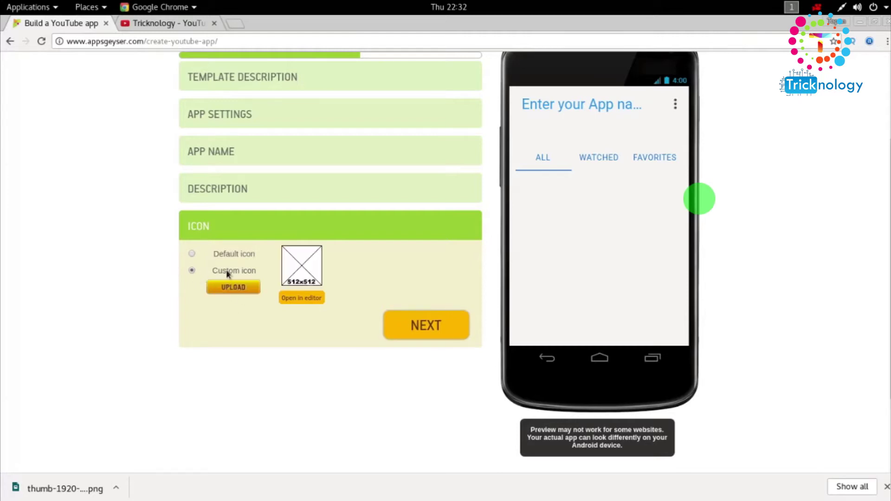
left_click(242, 289)
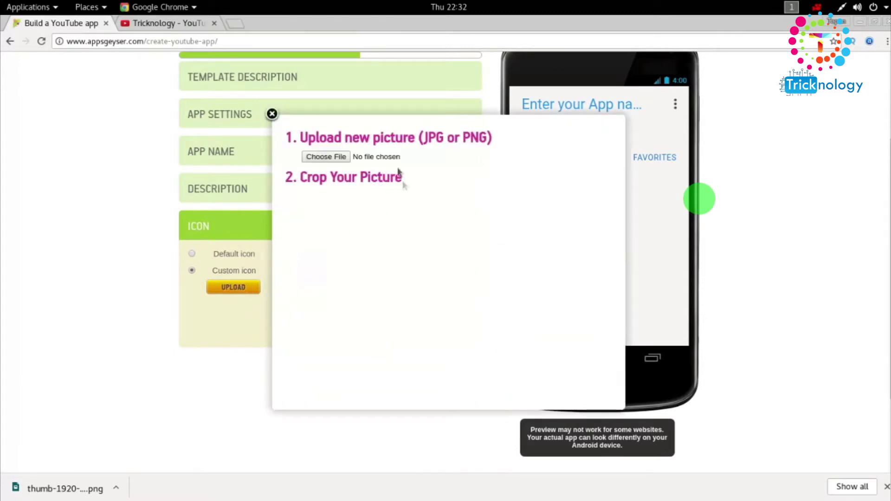
left_click(332, 161)
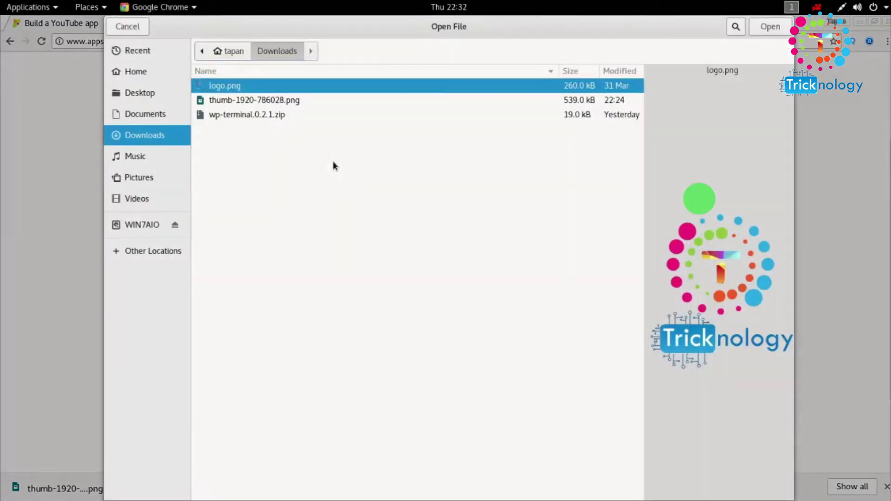
double_click(242, 87)
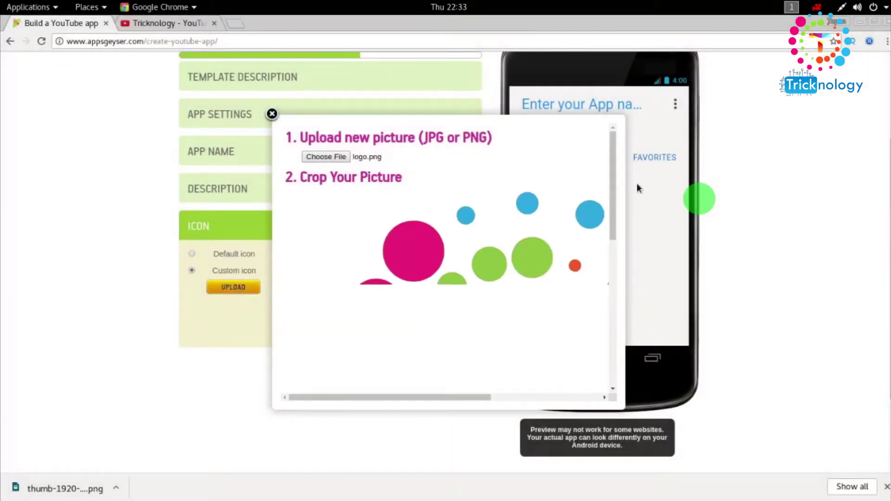
left_click_drag(615, 190, 629, 447)
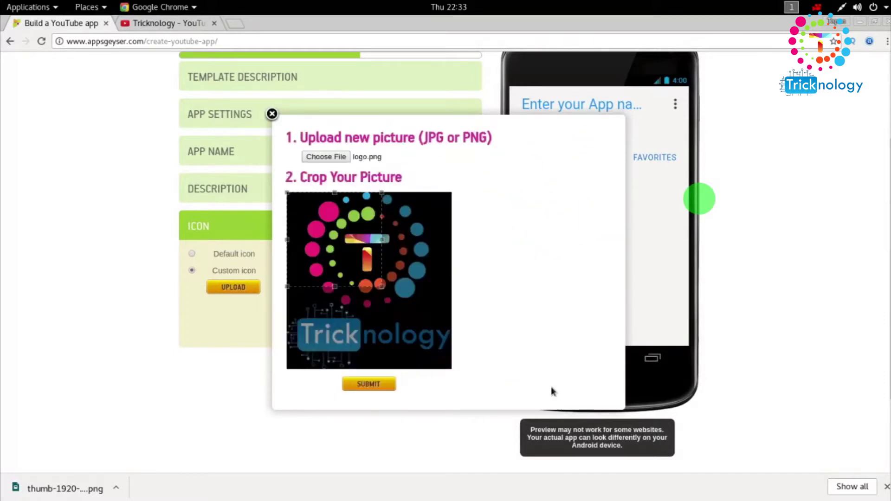
left_click(389, 295)
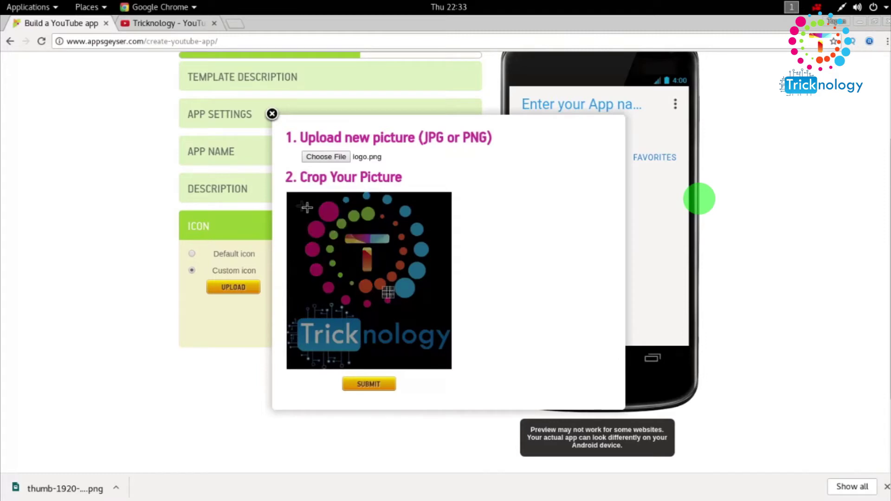
left_click_drag(293, 197, 467, 365)
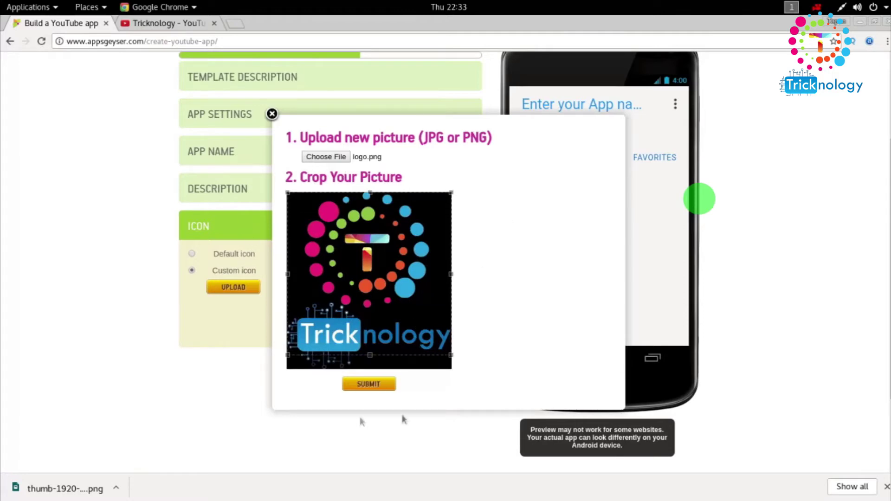
left_click(385, 392)
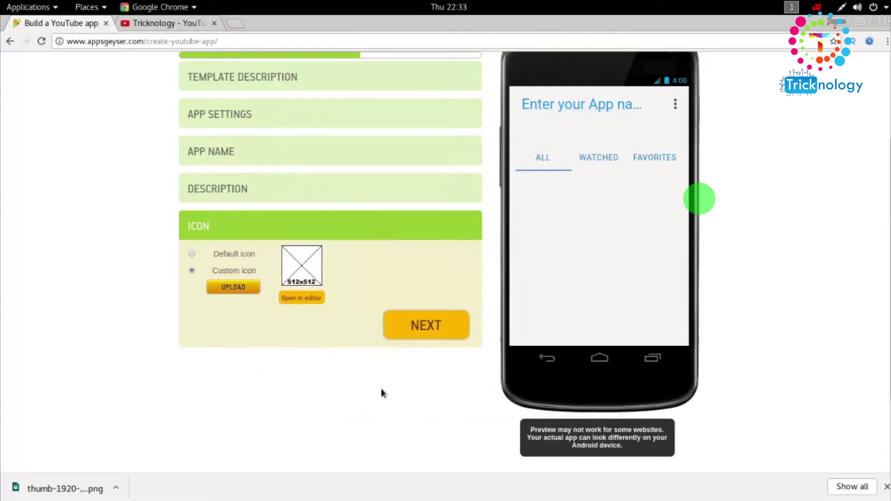
Advance to the final step, recheck the Tricknology logo in the Icon section, and create the app
left_click(436, 331)
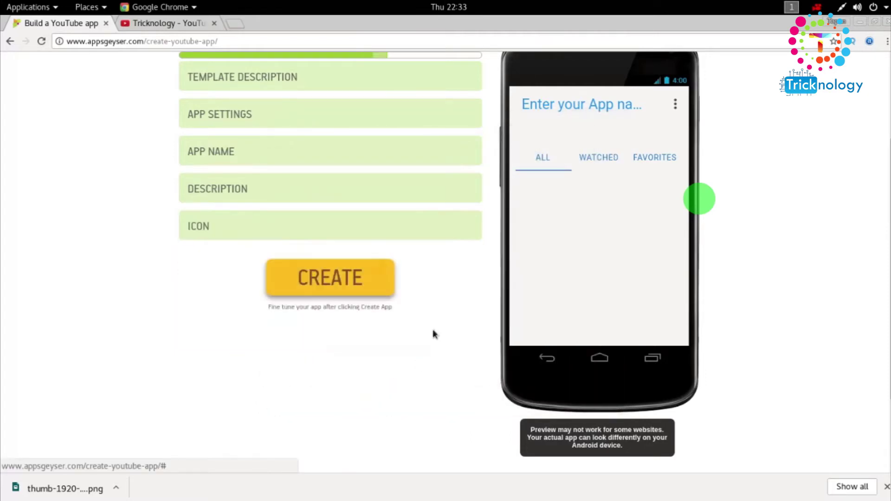
left_click(264, 237)
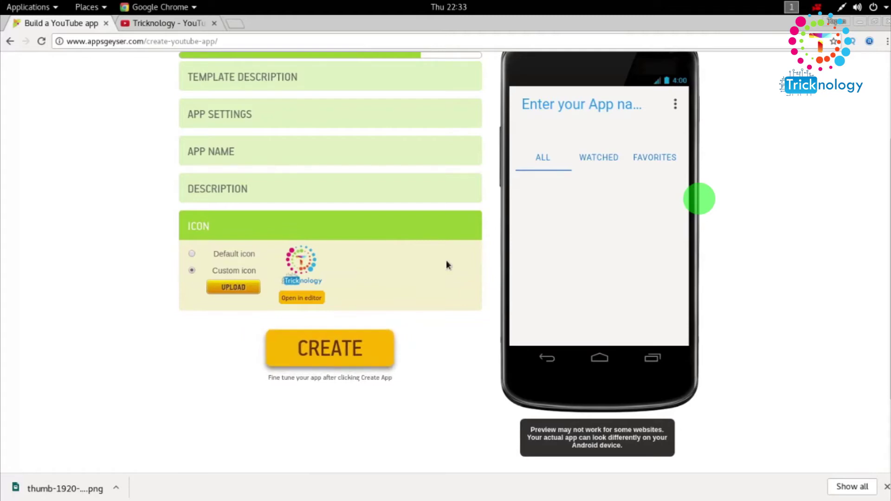
scroll(445, 253, "up", 3)
scroll(443, 246, "down", 3)
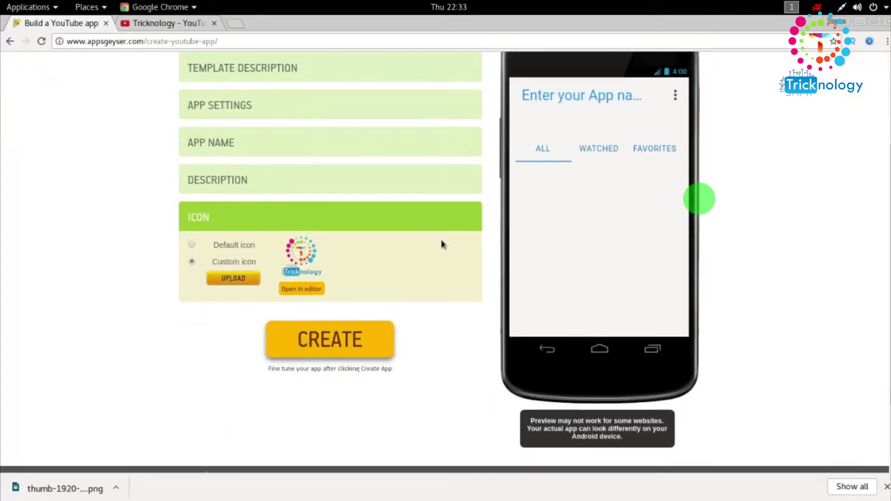
scroll(441, 240, "up", 2)
scroll(442, 241, "down", 4)
left_click(330, 279)
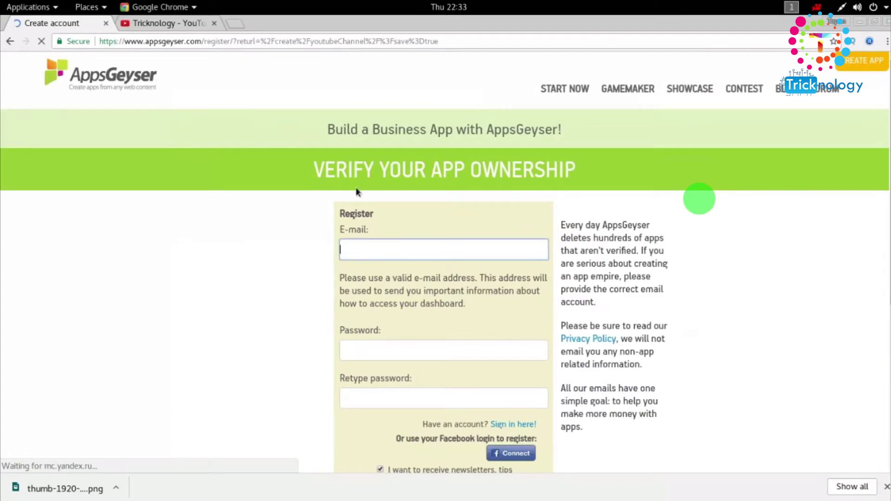
Step through the e-mail, password and retype password registration fields
left_click_drag(308, 175, 580, 171)
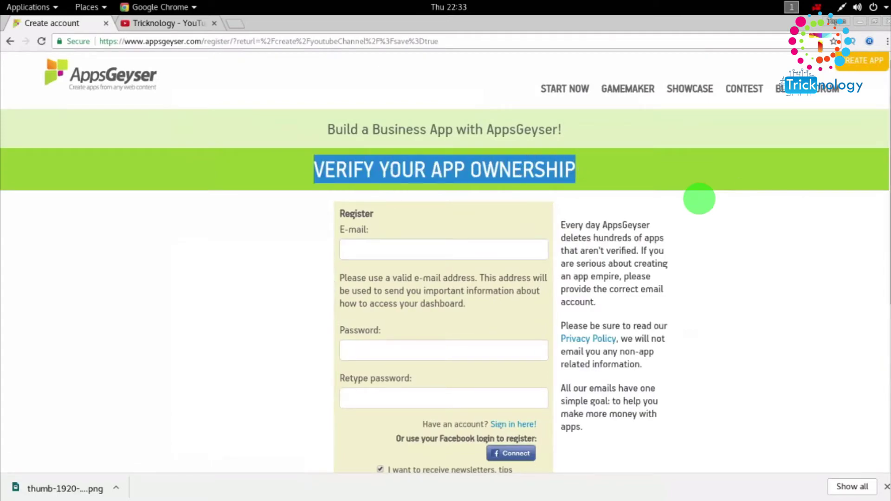
scroll(422, 218, "down", 3)
key("Tab")
left_click(398, 278)
left_click(403, 320)
Agree to the Terms of Service and register with Facebook Connect
scroll(787, 286, "down", 3)
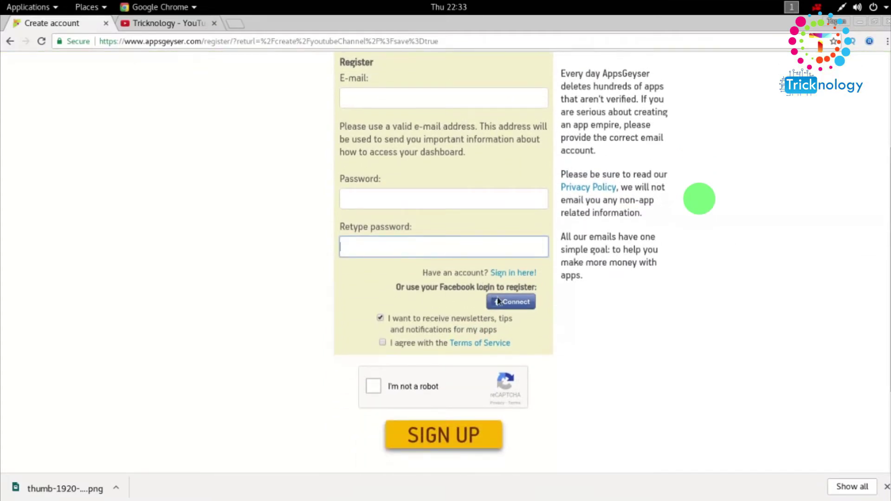
scroll(688, 297, "down", 2)
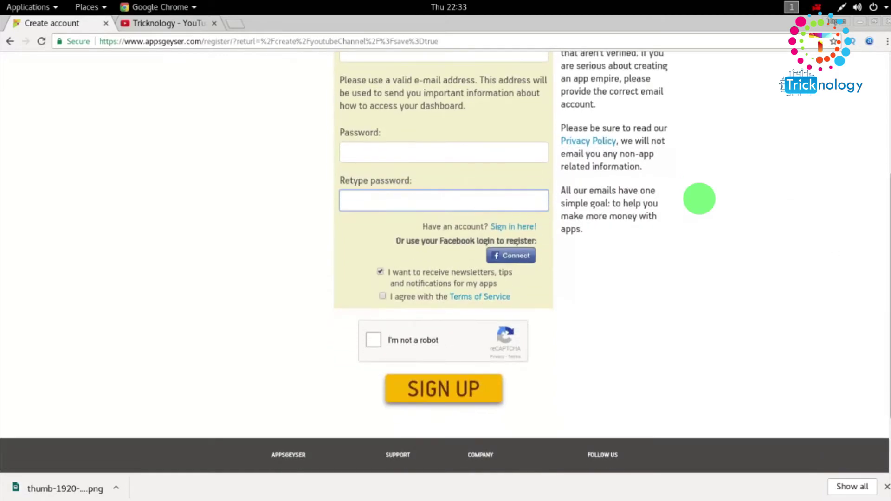
left_click(384, 298)
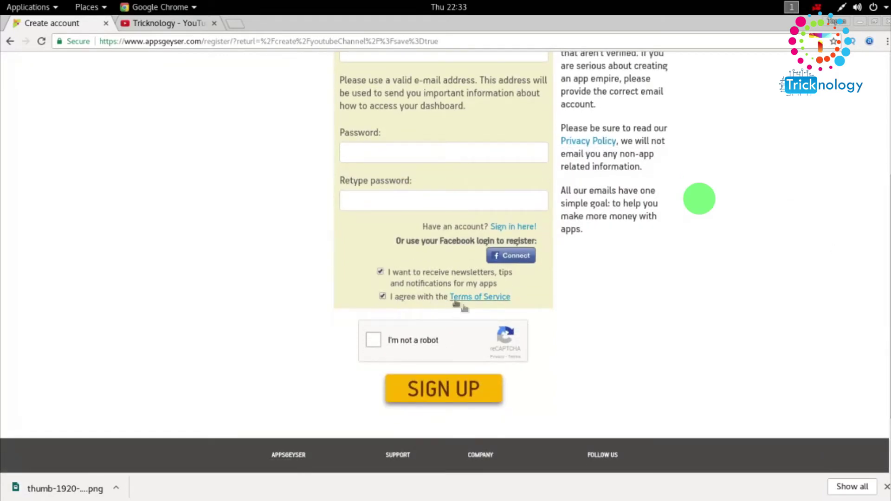
left_click(518, 261)
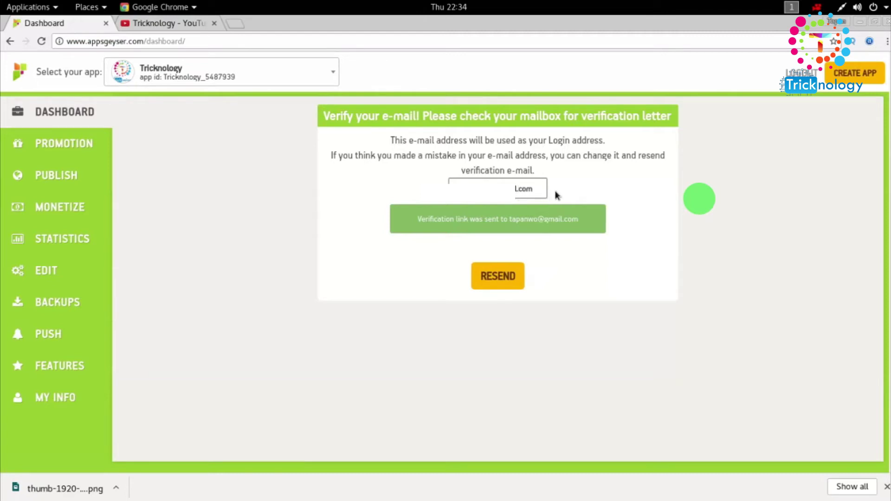
Correct the end of the e-mail address to '.co' and resend the verification e-mail
left_click_drag(534, 189, 412, 187)
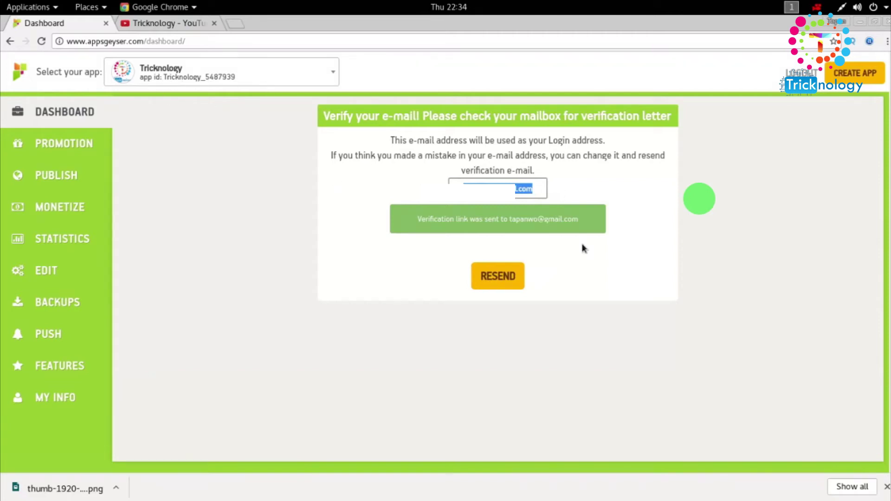
key("BackSpace")
type(".co")
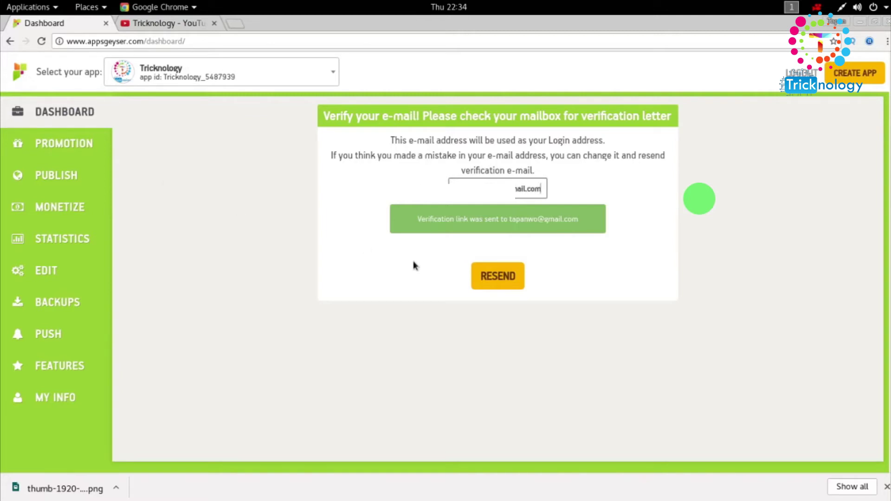
left_click(502, 284)
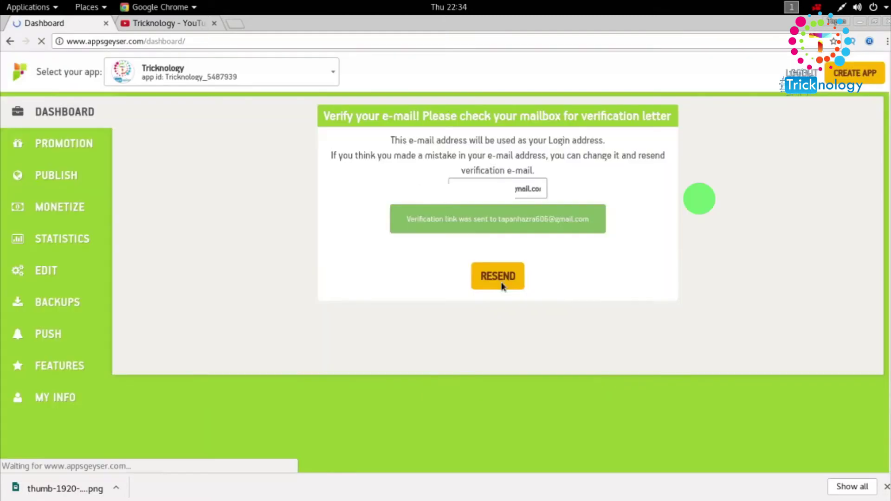
Load Gmail in a new browser tab
left_click(241, 26)
type("h")
key("BackSpace")
key("BackSpace")
type("gm")
key("Return")
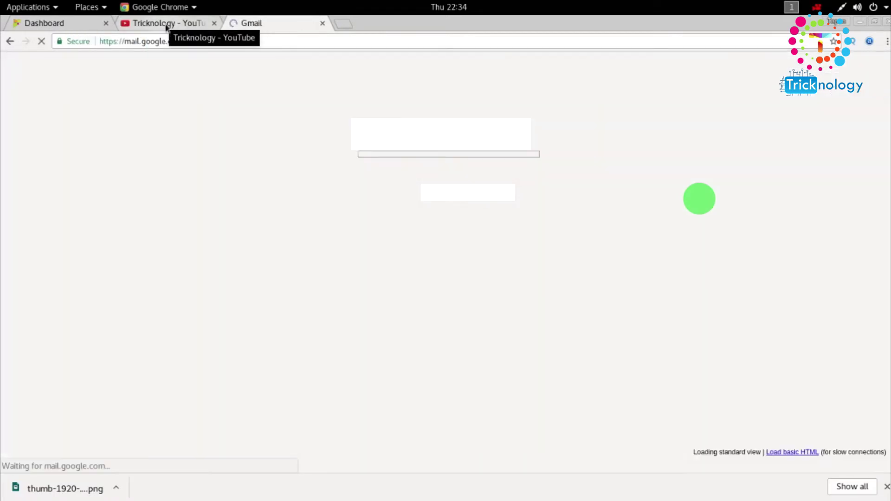
Open AppsGeyser's 'Verify your E-mail' message under Gmail's Updates and click VERIFY YOUR EMAIL
left_click(67, 23)
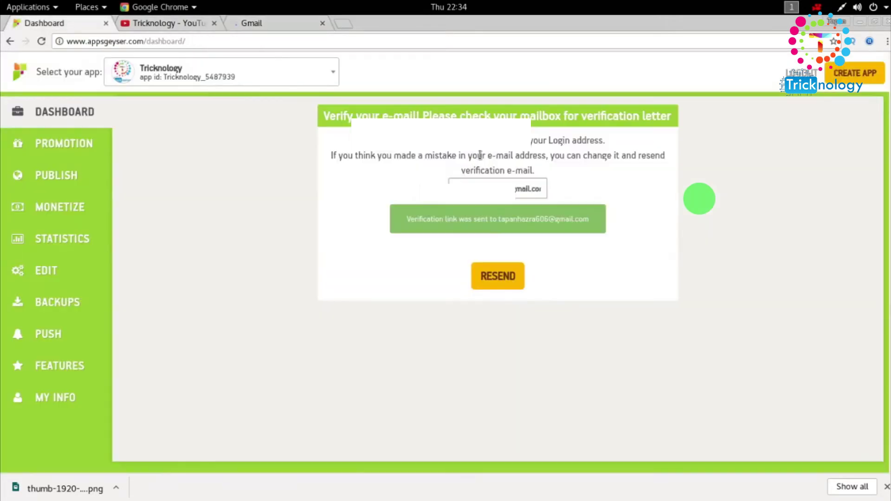
left_click(257, 27)
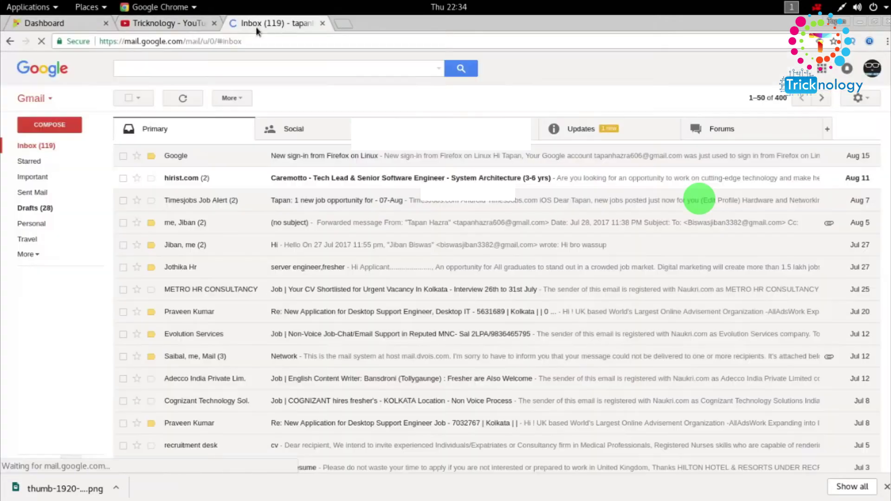
left_click(592, 133)
left_click(168, 160)
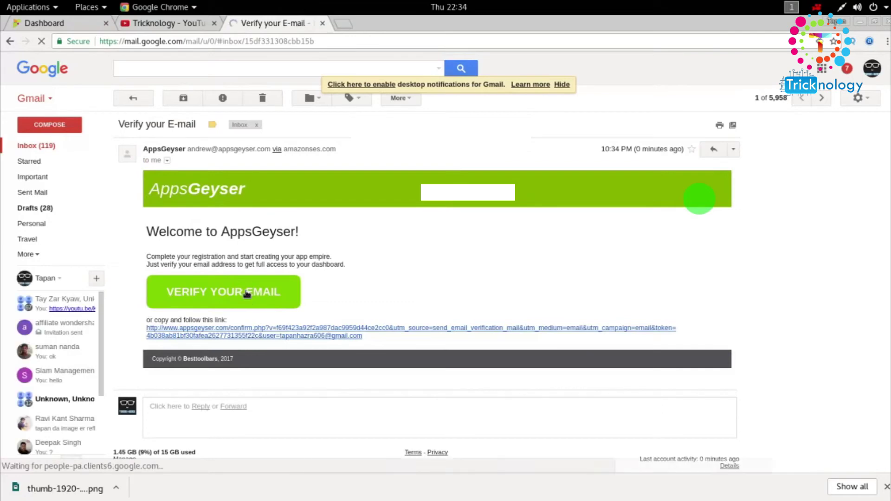
left_click(246, 292)
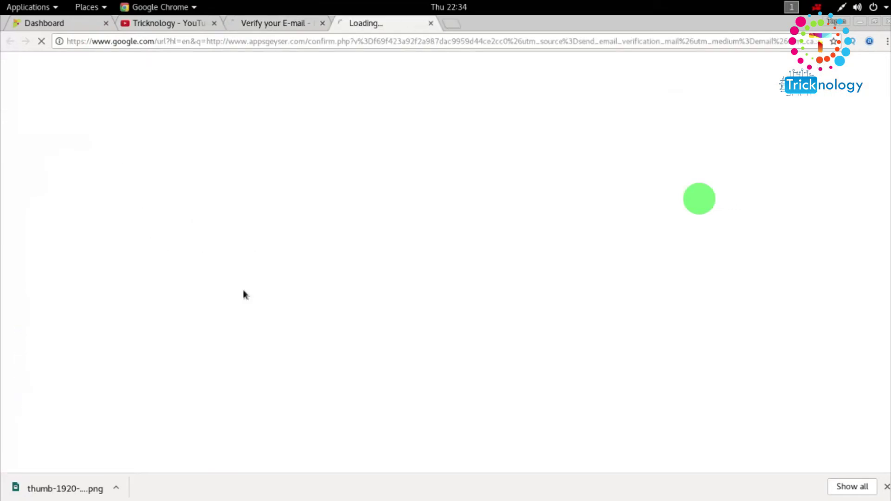
middle_click(291, 27)
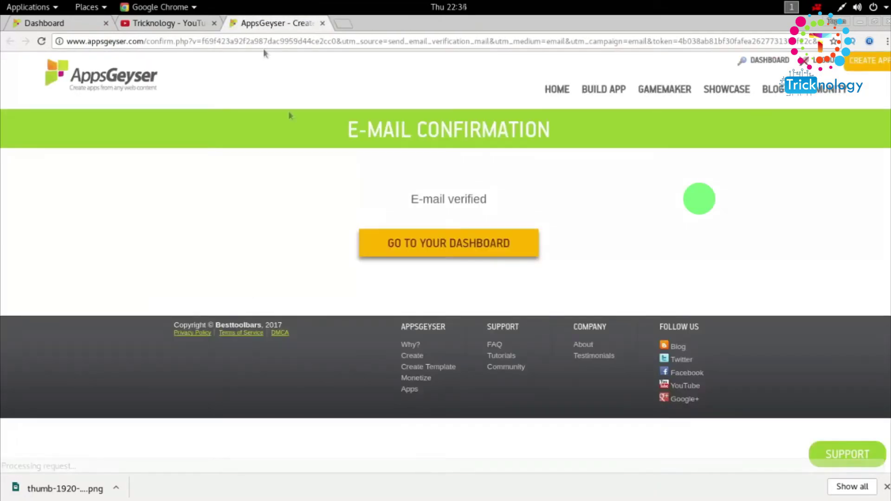
Return to the AppsGeyser dashboard tab and reload it, confirming the page resubmission
left_click_drag(411, 204, 505, 203)
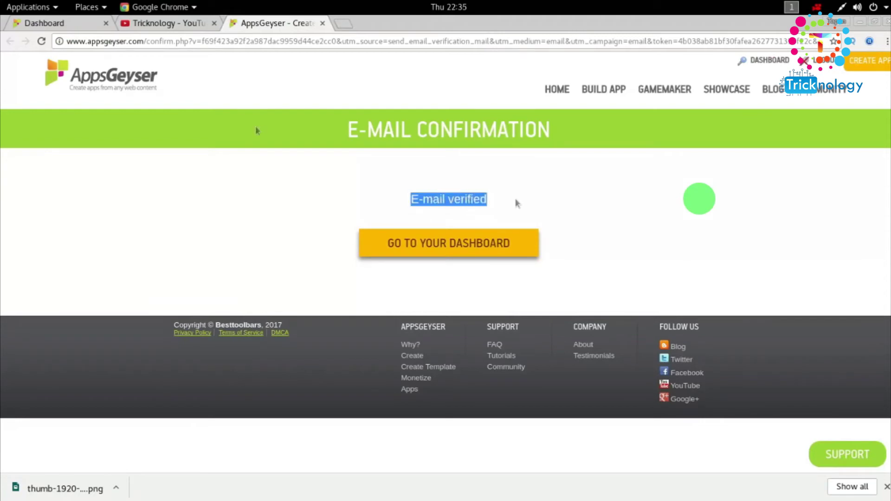
left_click(78, 23)
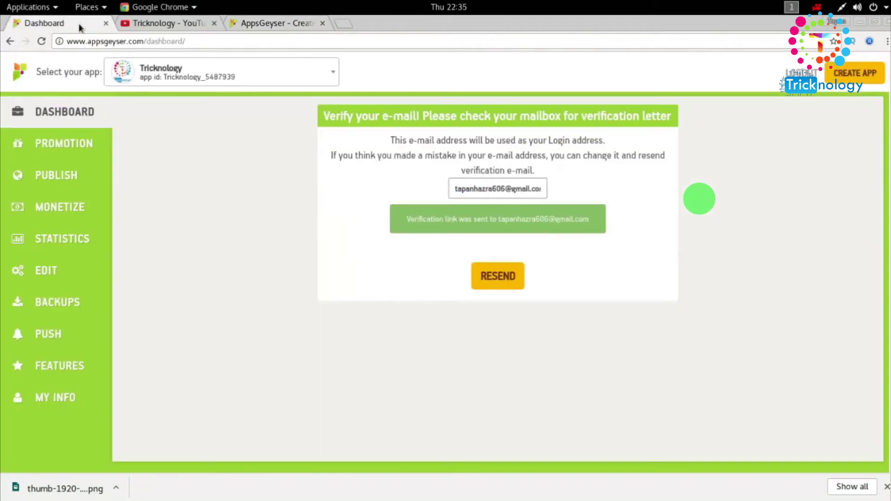
left_click(42, 41)
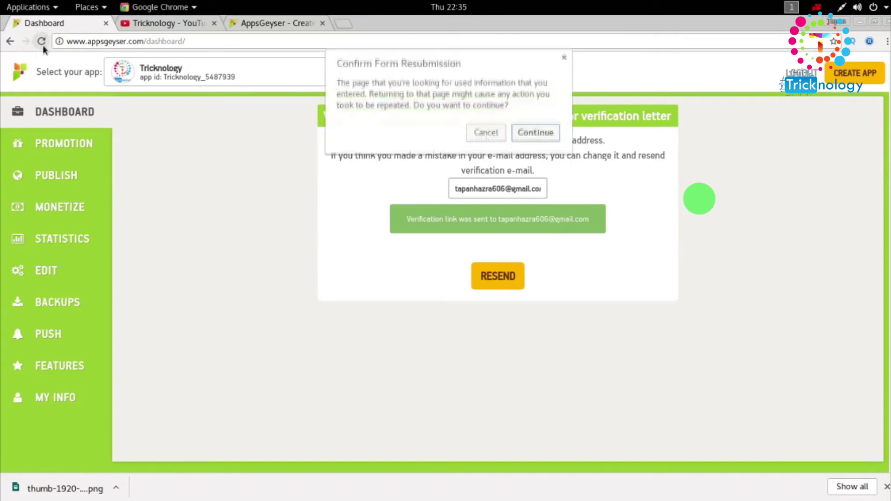
left_click(532, 134)
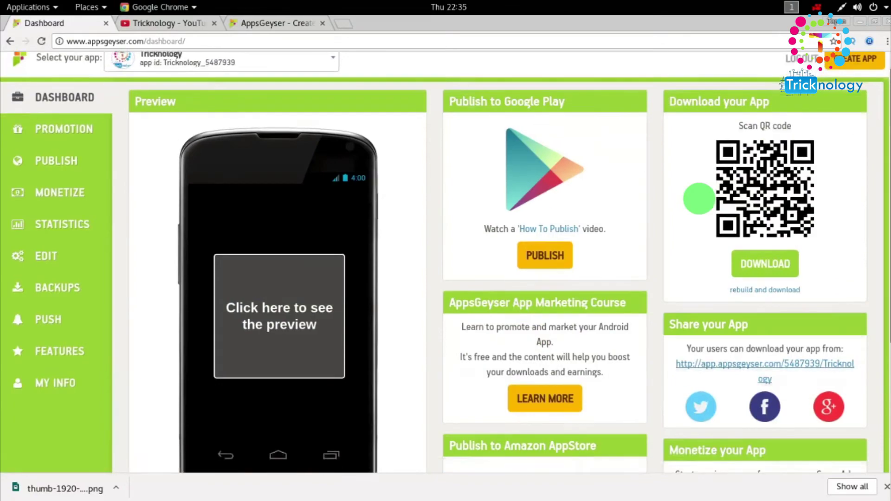
Start the Tricknology build from the Download your App card's DOWNLOAD button
scroll(866, 143, "down", 2)
scroll(463, 108, "up", 2)
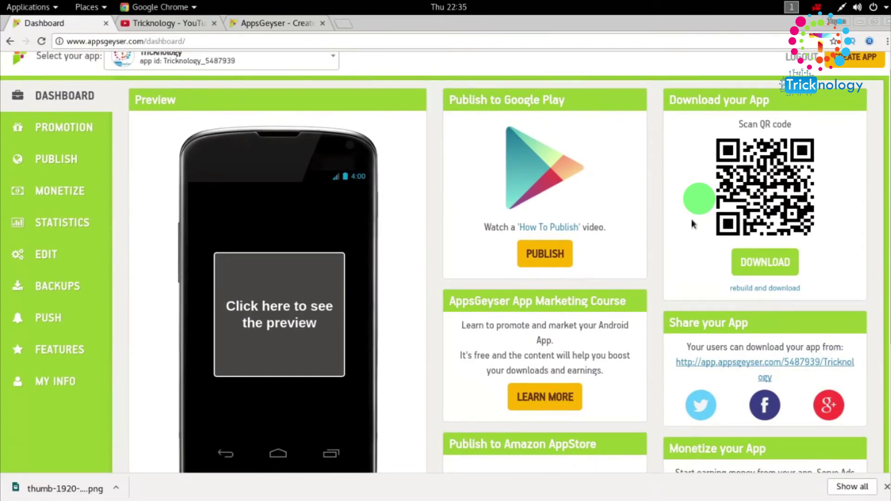
scroll(699, 199, "down", 3)
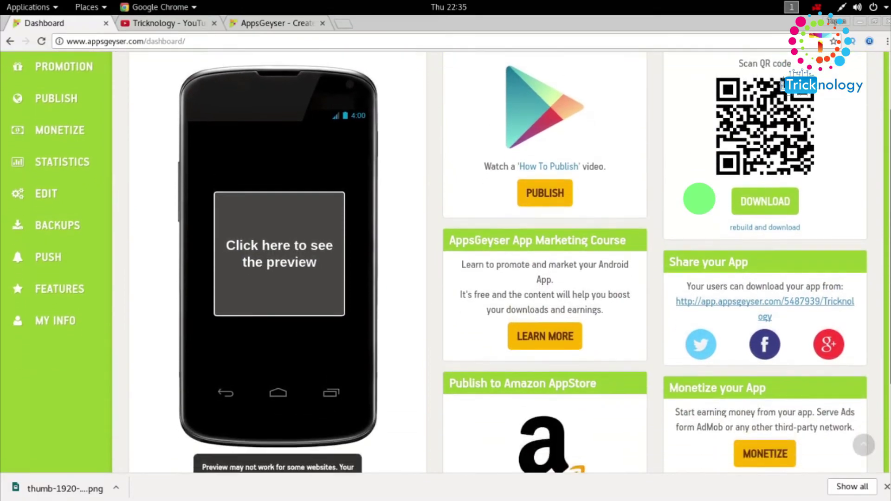
scroll(699, 199, "up", 3)
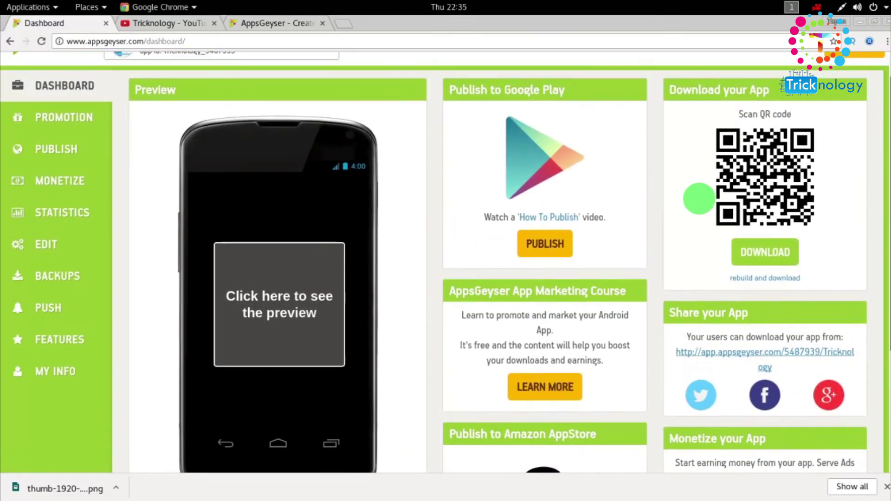
left_click(790, 258)
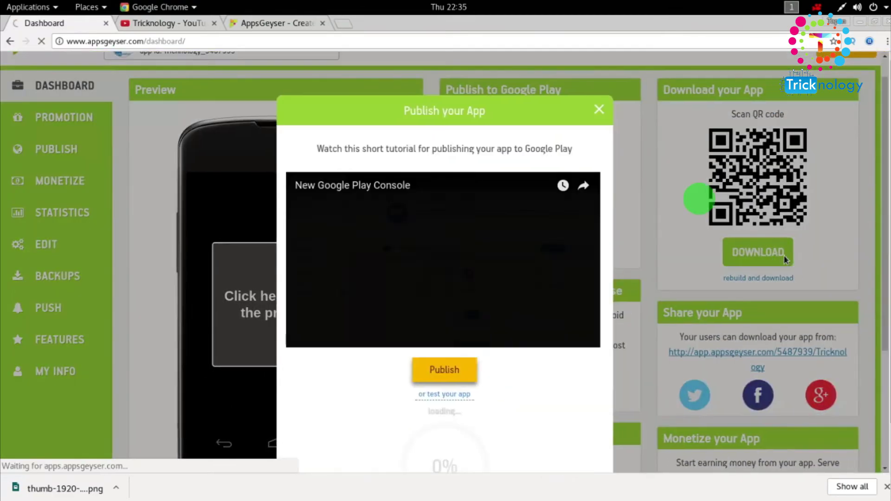
Once the build finishes, view the app's Publish options
scroll(699, 198, "down", 1)
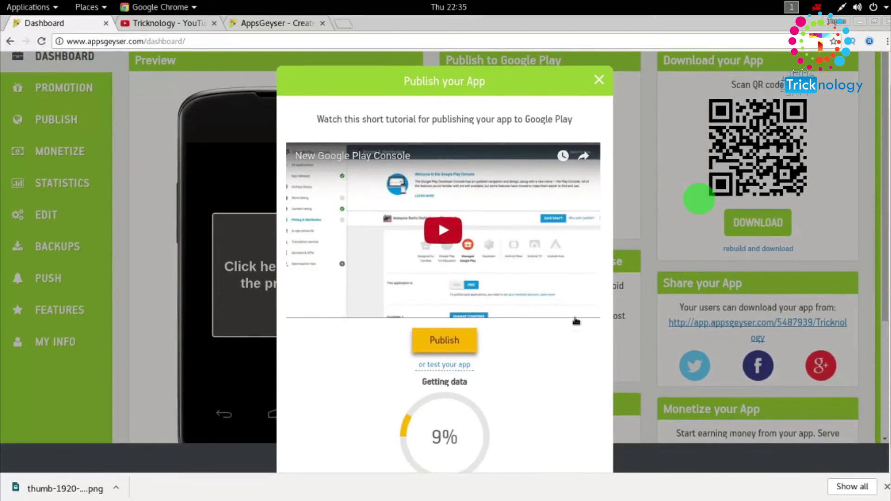
scroll(699, 199, "down", 1)
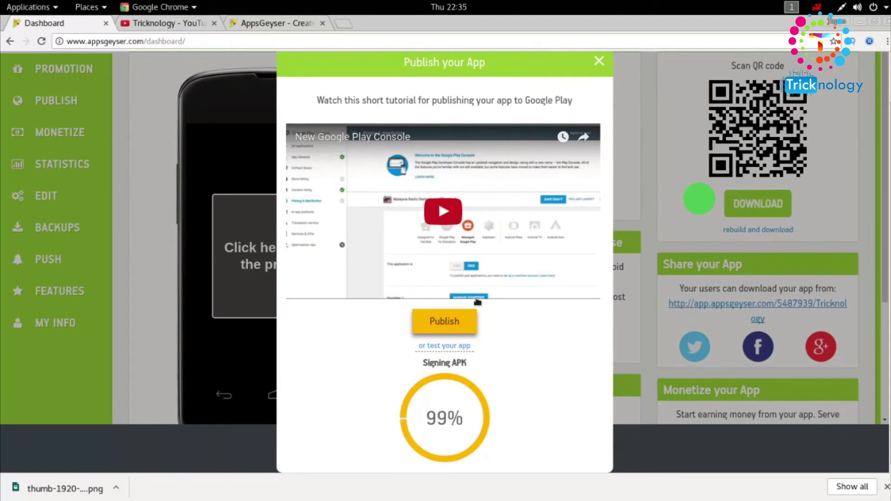
left_click(448, 330)
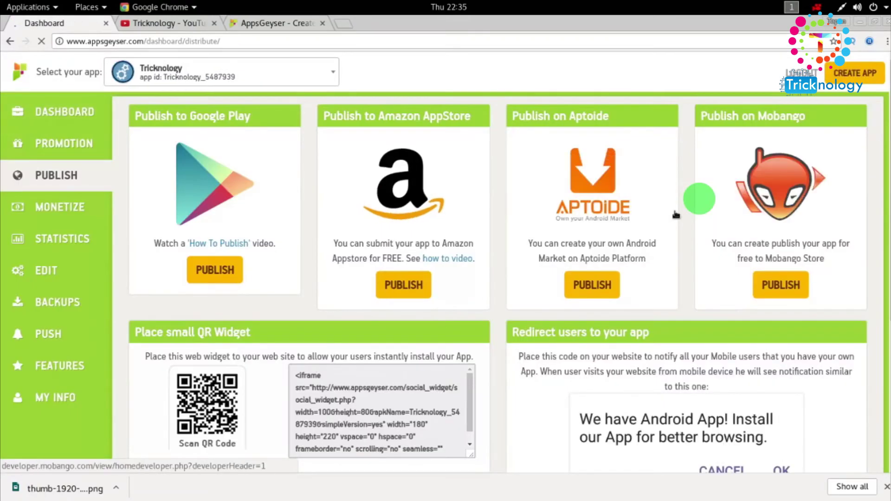
scroll(676, 214, "down", 5)
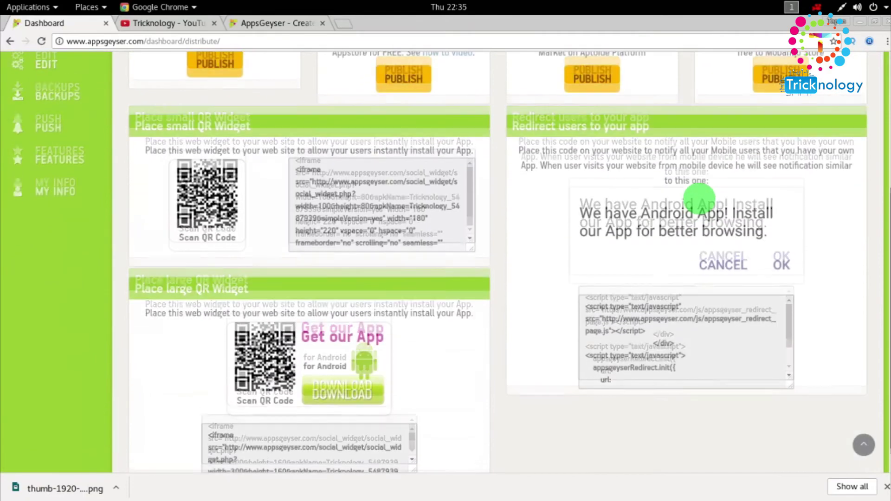
scroll(699, 204, "up", 5)
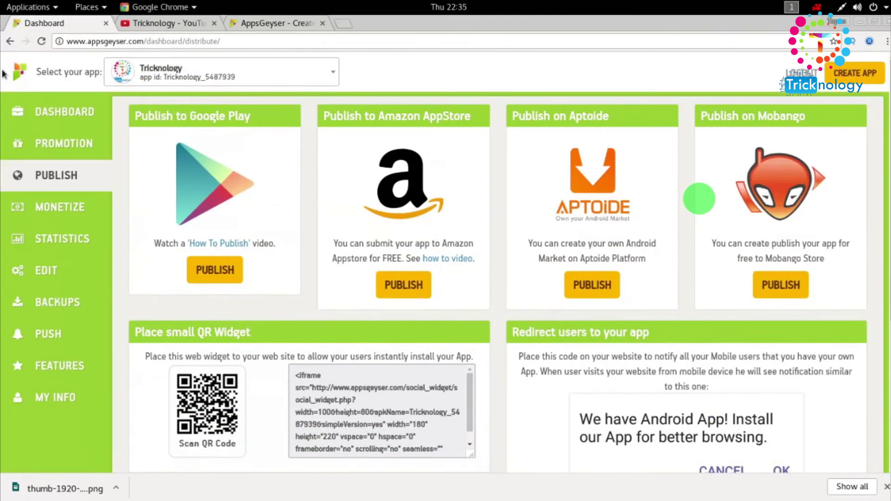
Back on the dashboard, reopen the build window and download the finished APK
left_click(10, 41)
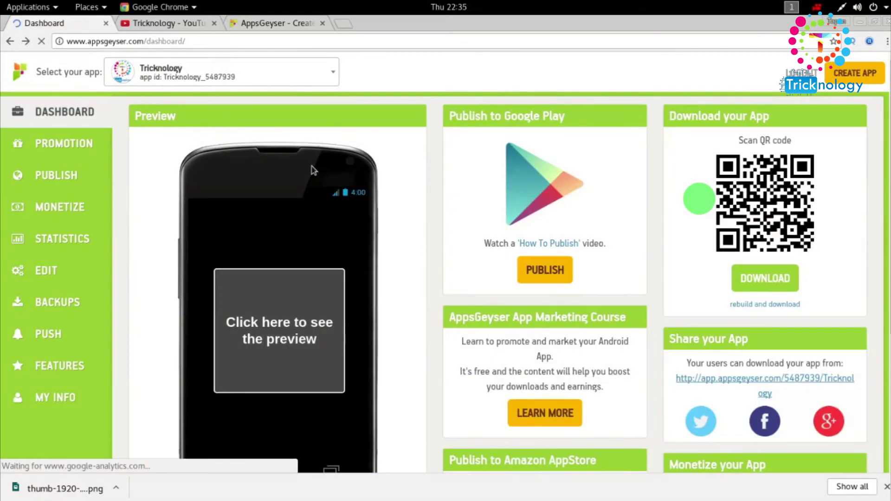
left_click(761, 279)
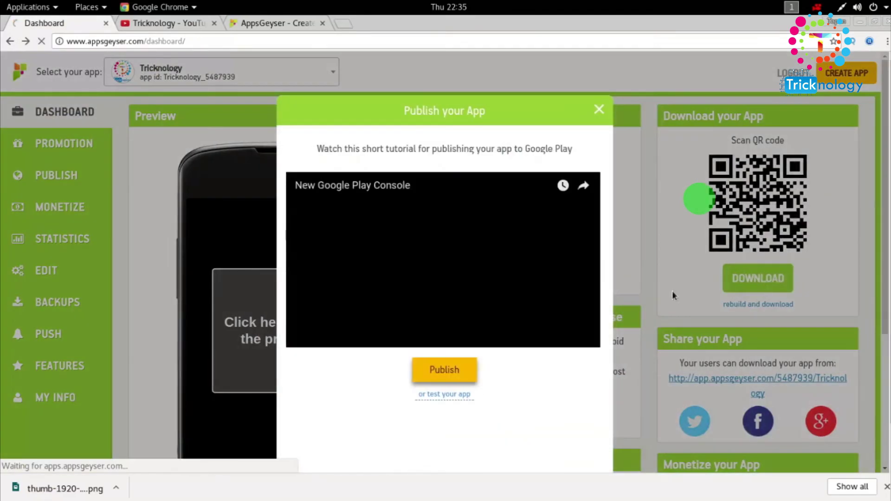
scroll(450, 432, "down", 2)
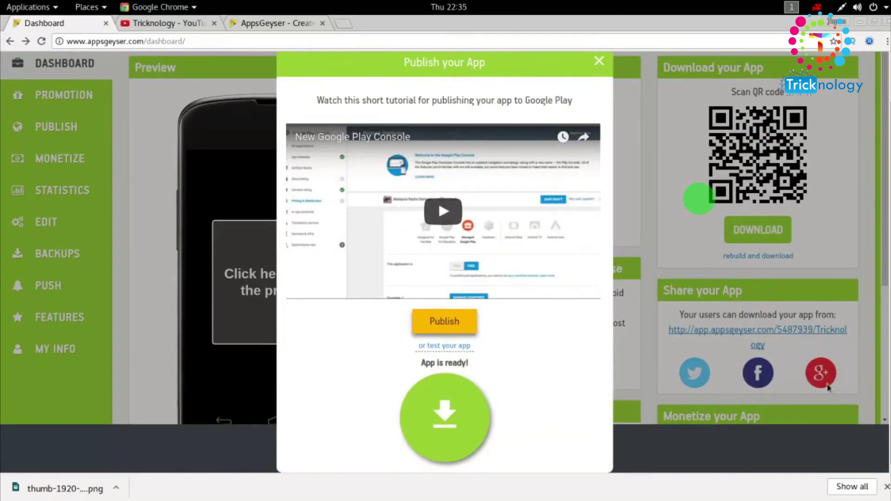
left_click(456, 430)
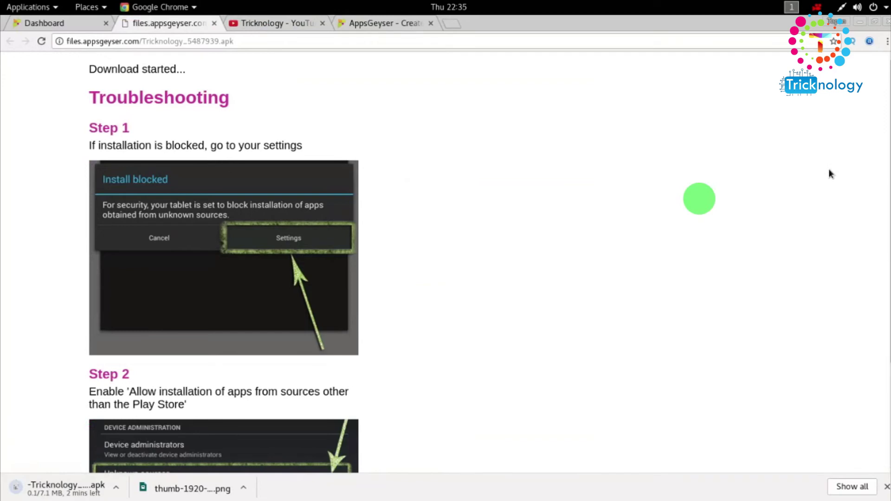
Review the blocked-install troubleshooting steps, then show the downloaded Tricknology APK in its folder
scroll(831, 174, "down", 3)
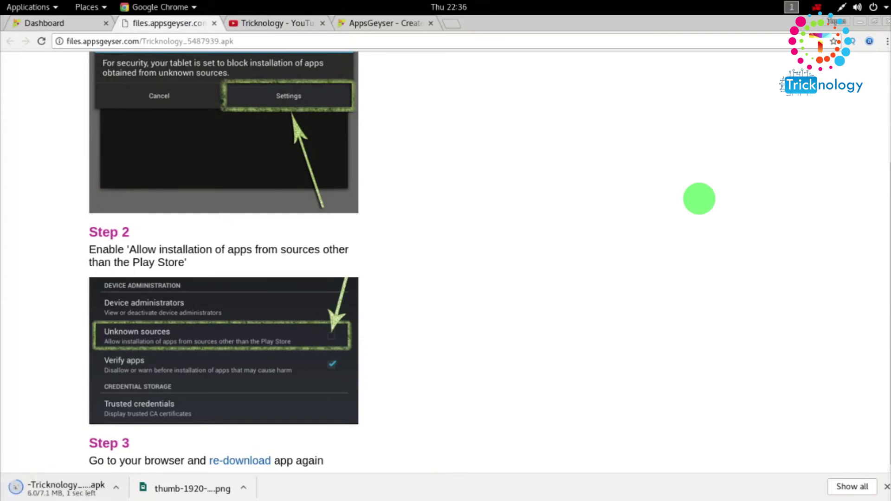
left_click(117, 490)
left_click(569, 301)
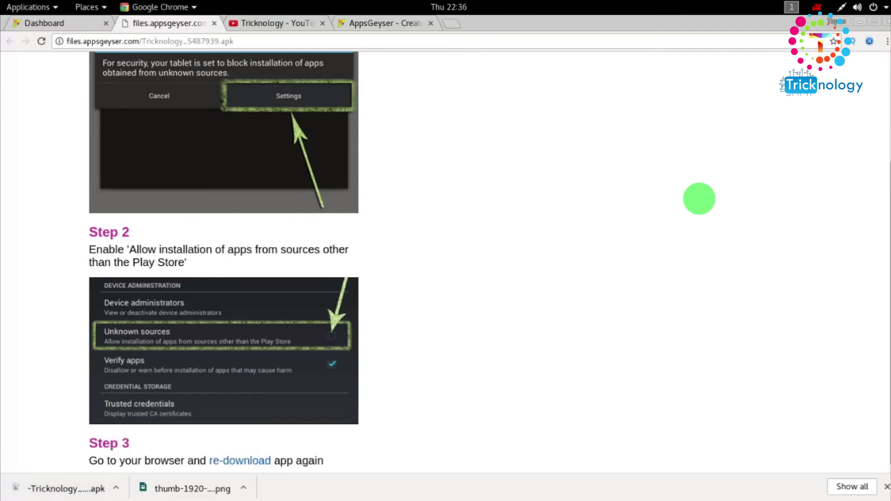
scroll(802, 257, "up", 5)
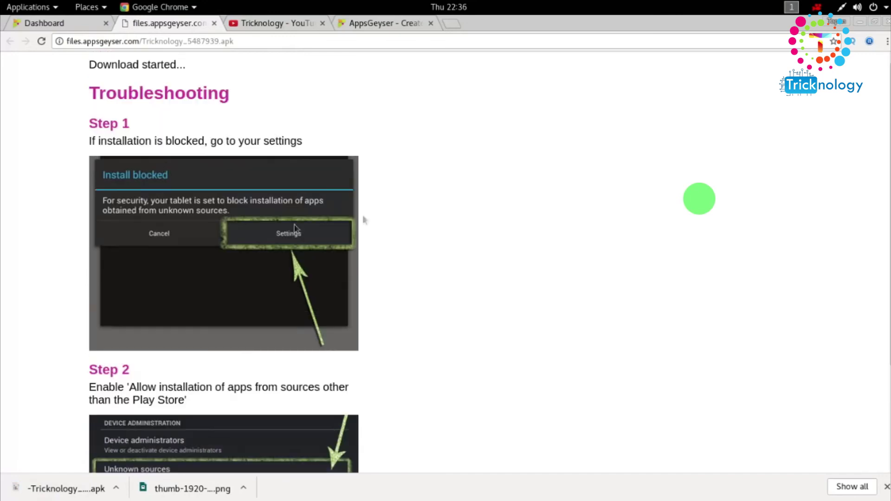
double_click(93, 141)
scroll(844, 198, "down", 3)
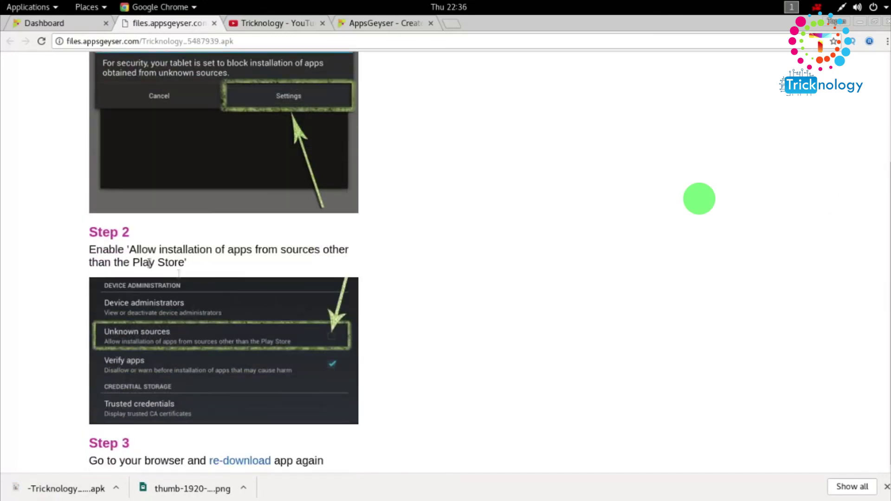
left_click_drag(141, 260, 215, 251)
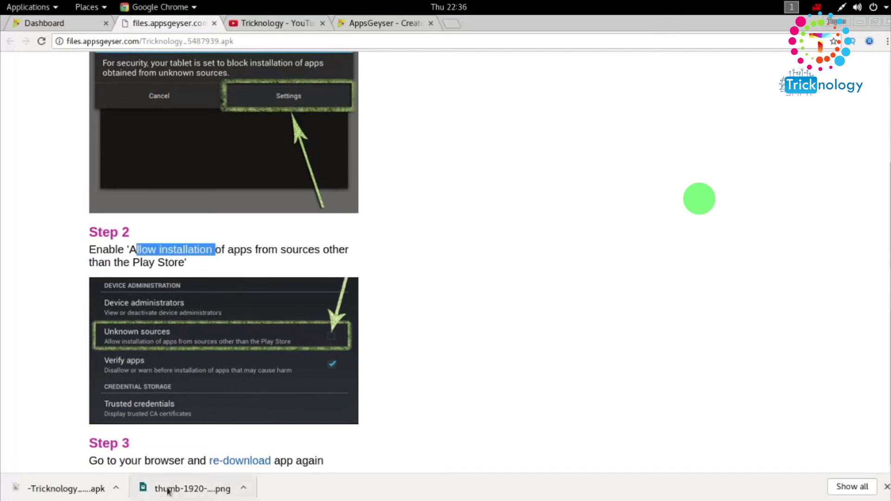
left_click(116, 488)
left_click(152, 452)
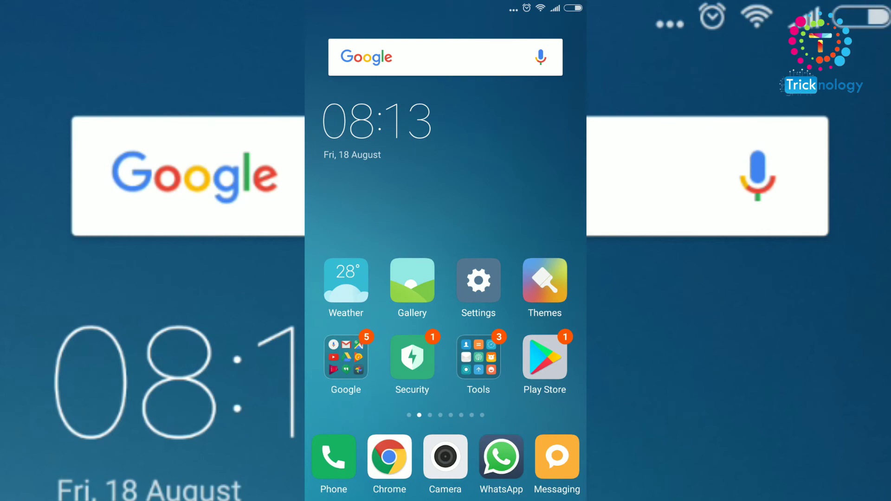
Install -Tricknology_5487939.apk from the phone's file manager and launch the app
left_click_drag(510, 209, 348, 208)
left_click(413, 44)
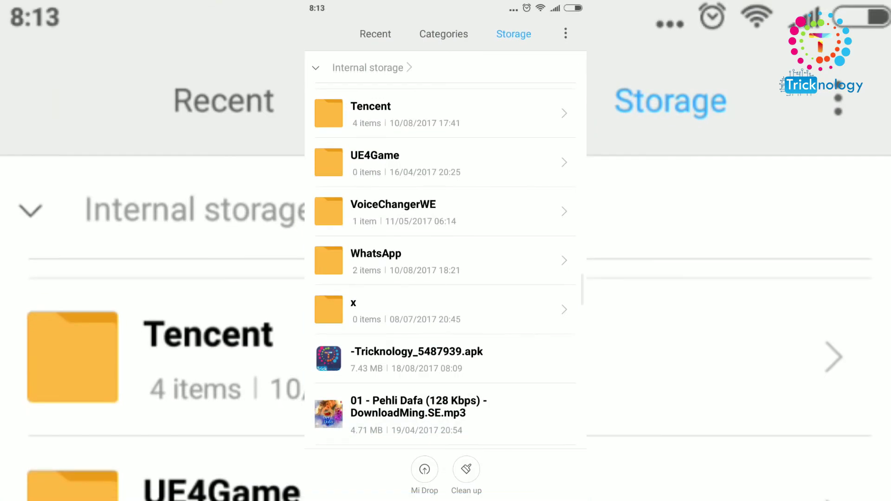
scroll(446, 260, "down", 3)
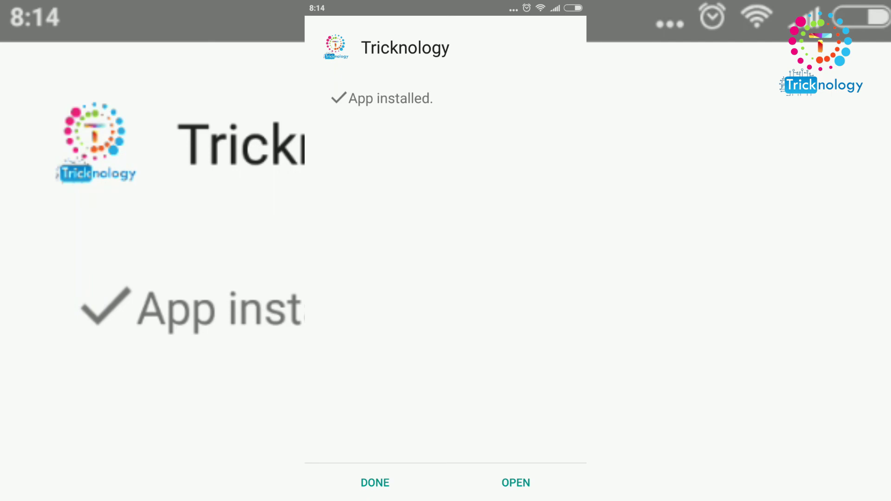
left_click(515, 483)
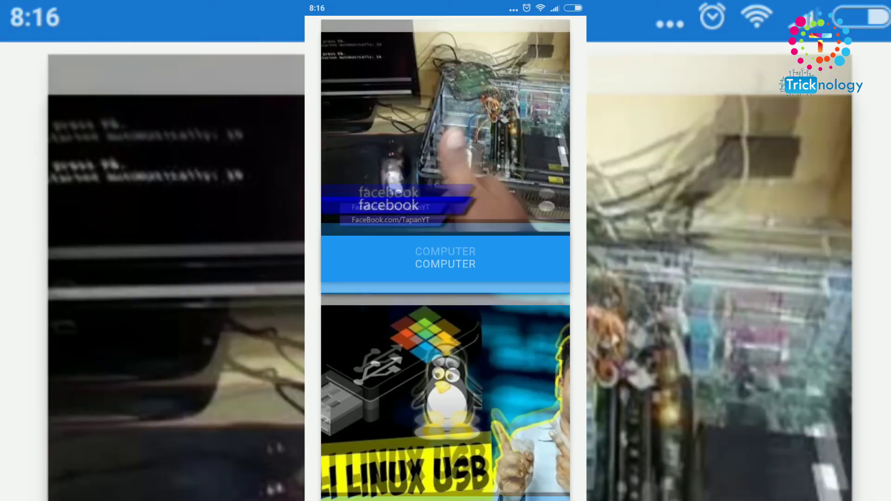
Open the WINDOWS video category in the Tricknology app
scroll(445, 260, "down", 6)
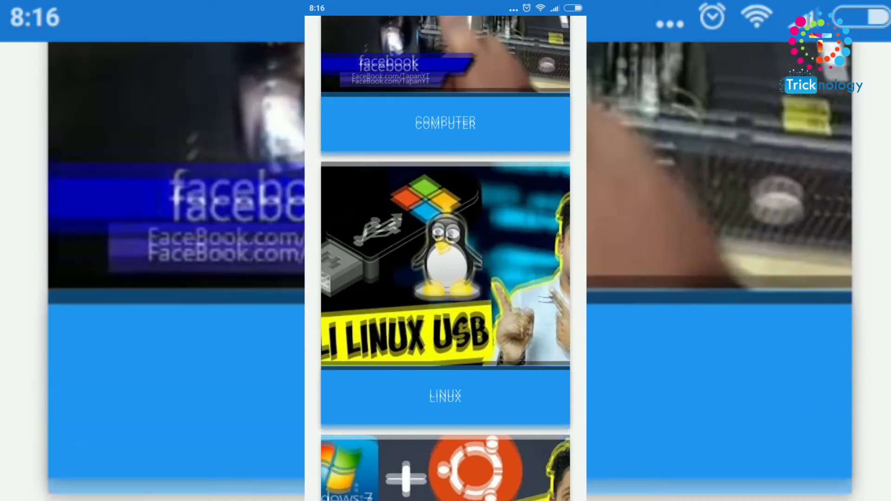
scroll(446, 260, "down", 5)
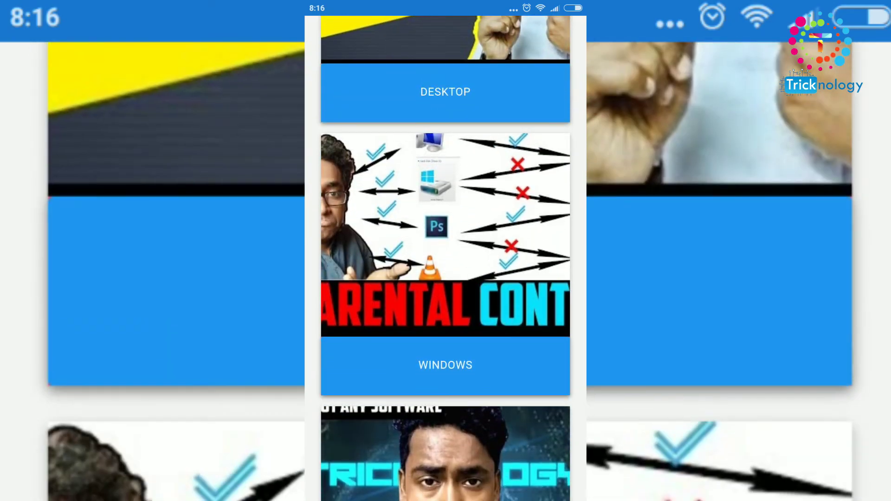
left_click(445, 365)
scroll(446, 260, "down", 4)
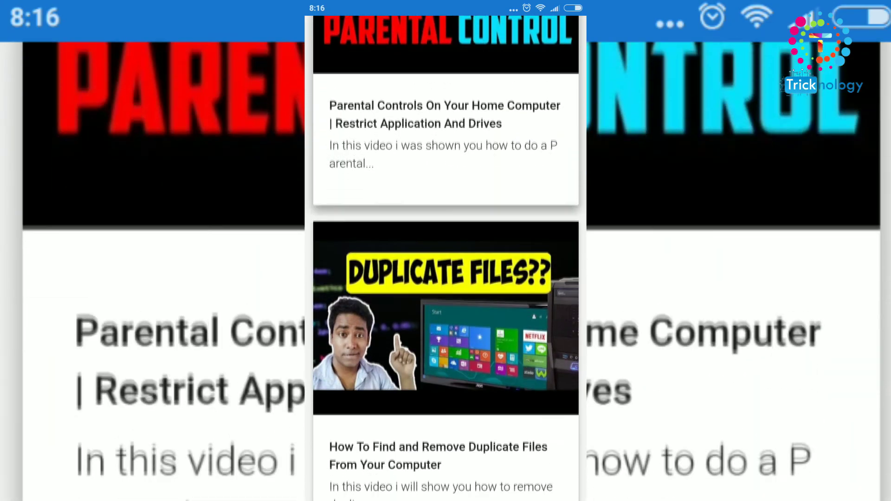
scroll(446, 260, "down", 3)
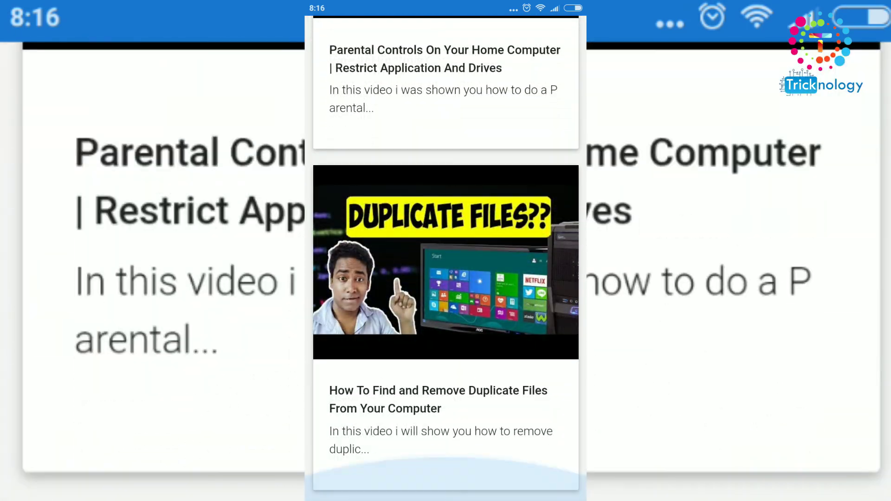
scroll(446, 260, "up", 2)
View the Parental Controls video and browse its Similar Videos
left_click(445, 209)
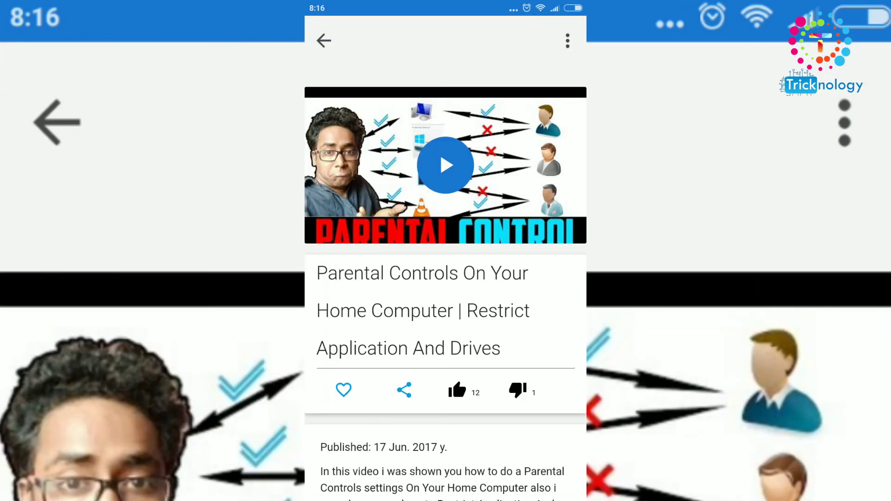
scroll(445, 259, "down", 10)
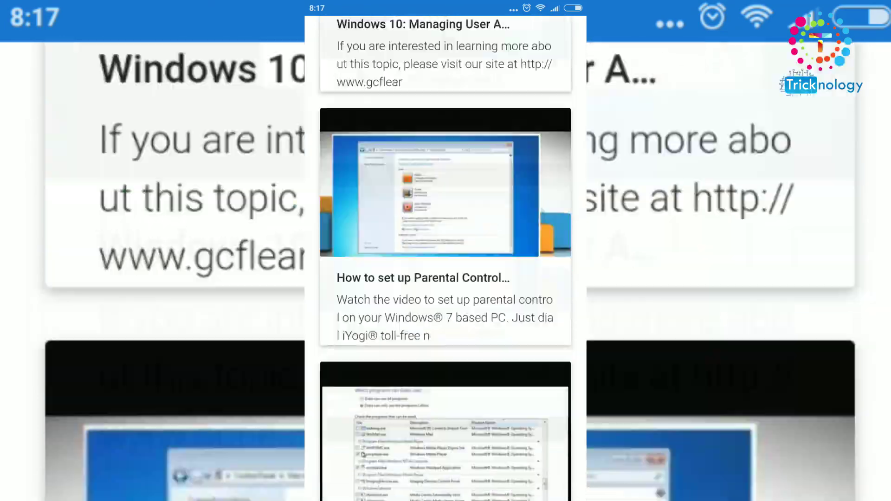
scroll(445, 260, "down", 10)
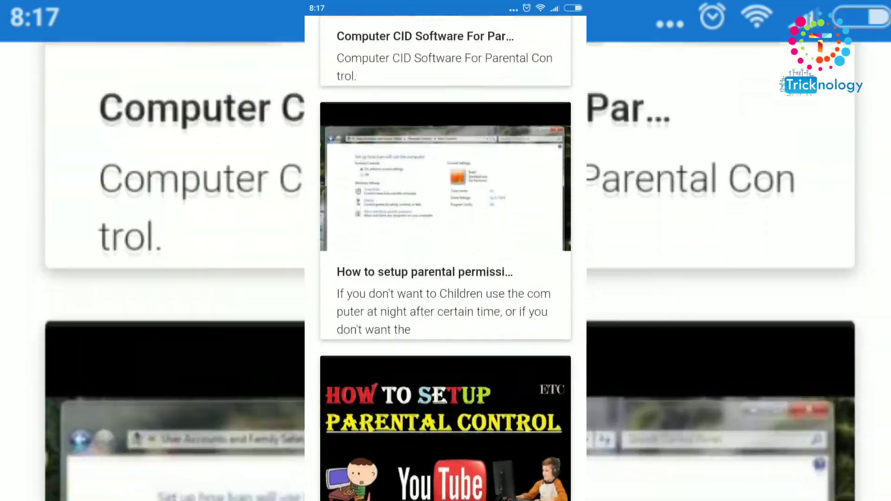
scroll(446, 260, "down", 10)
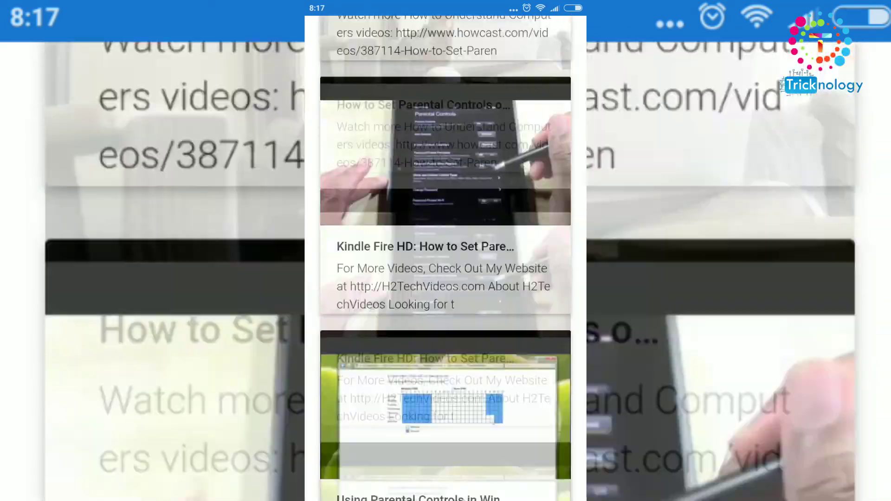
Exit the app, confirming with YES, and relaunch it from the Tricknology icon
key("Escape")
left_click(532, 282)
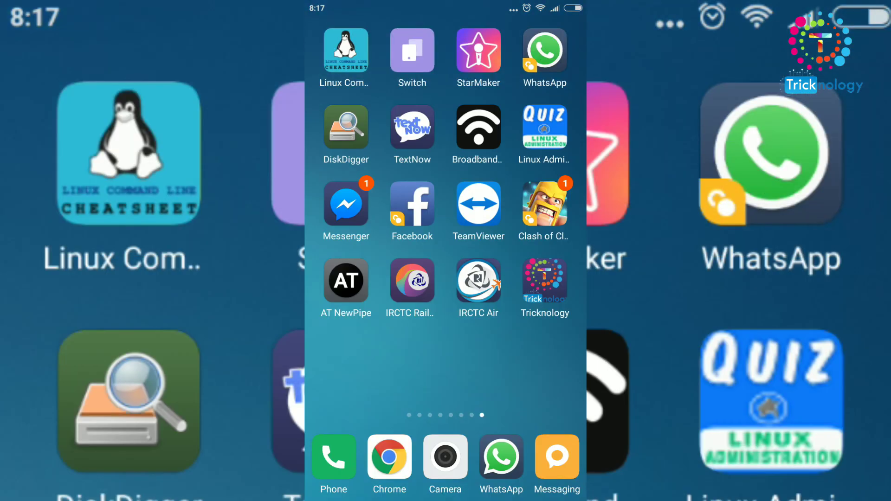
left_click(412, 203)
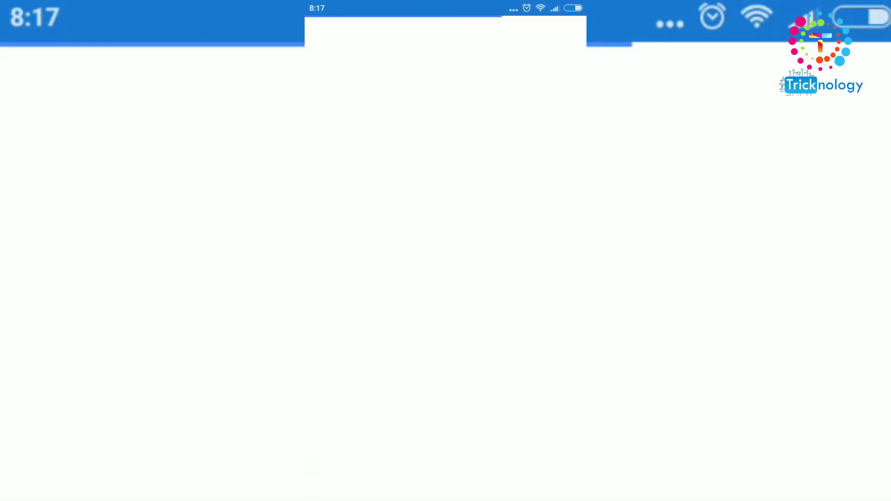